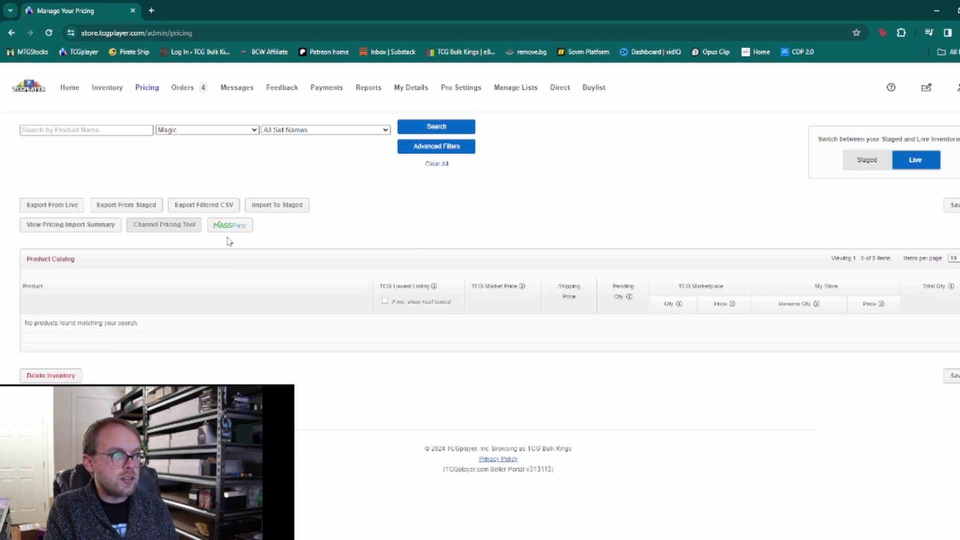
# - Open MassPrice from the store pricing page and create a new rule that applies to My Selling Prices
pyautogui.click(228, 225)
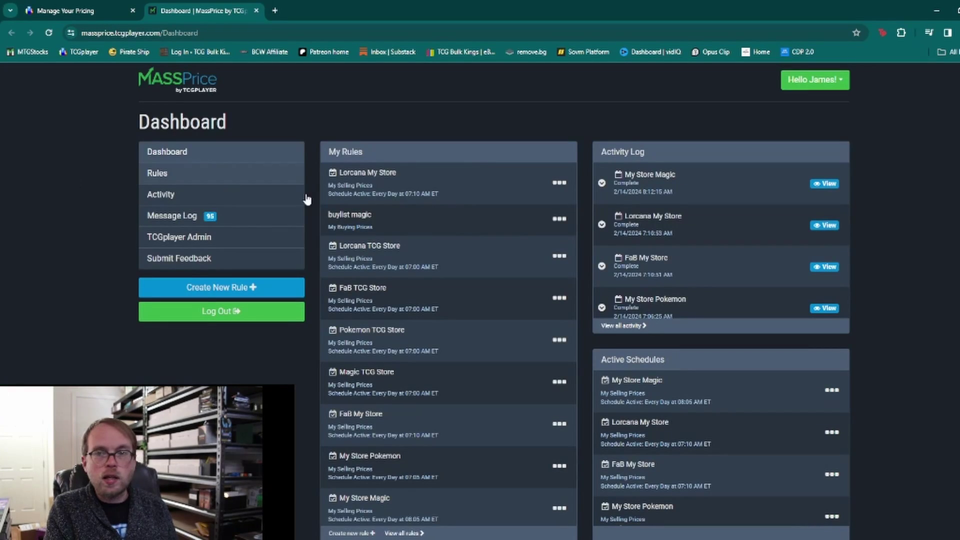
pyautogui.scroll(-1, 505, 250)
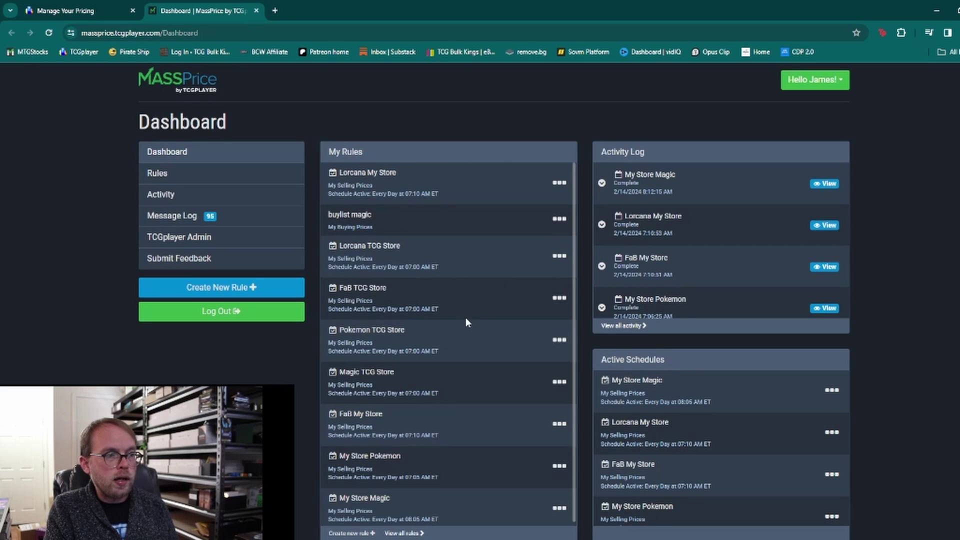
pyautogui.scroll(1, 467, 315)
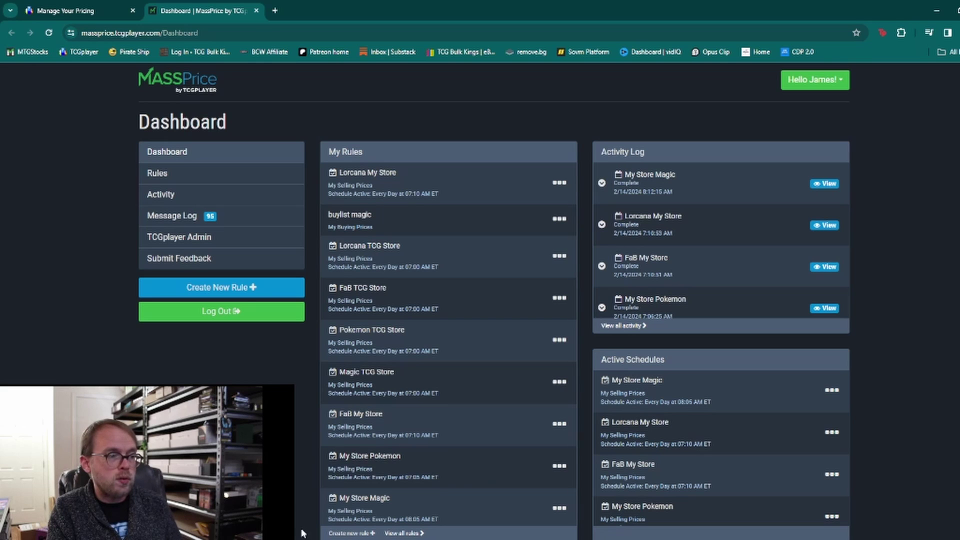
pyautogui.click(244, 289)
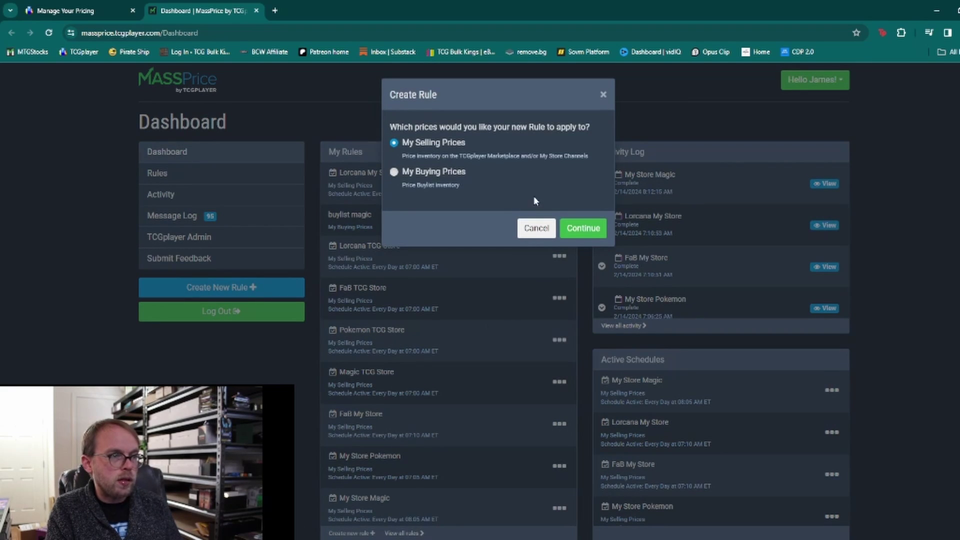
pyautogui.click(590, 234)
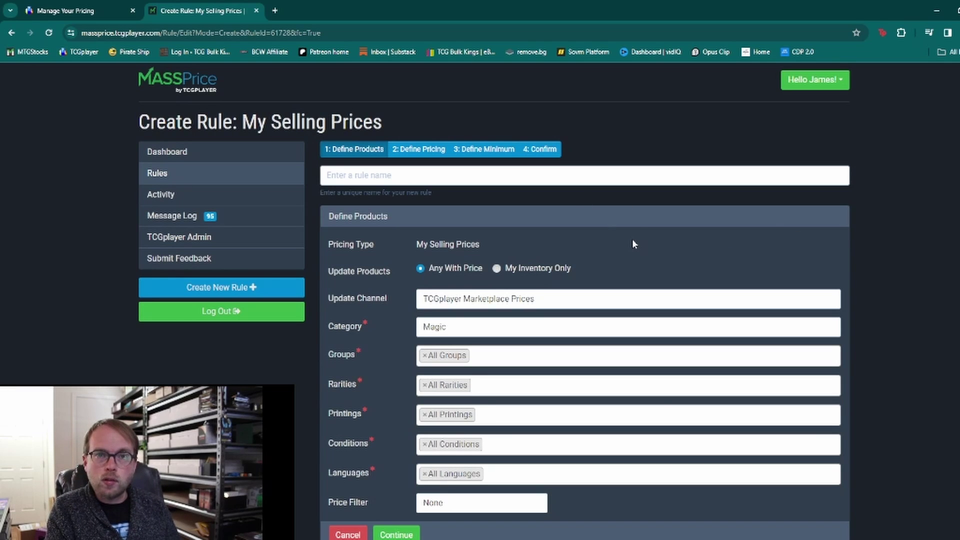
# - Name the new rule "Weiss Schwaz Marketplace"
pyautogui.scroll(-2, 593, 231)
pyautogui.scroll(1, 299, 139)
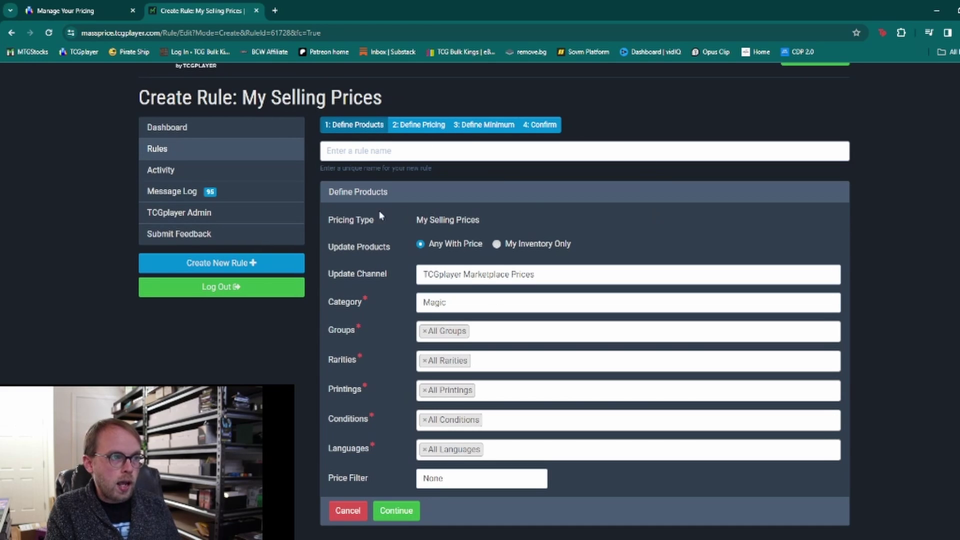
pyautogui.click(382, 145)
pyautogui.click(503, 211)
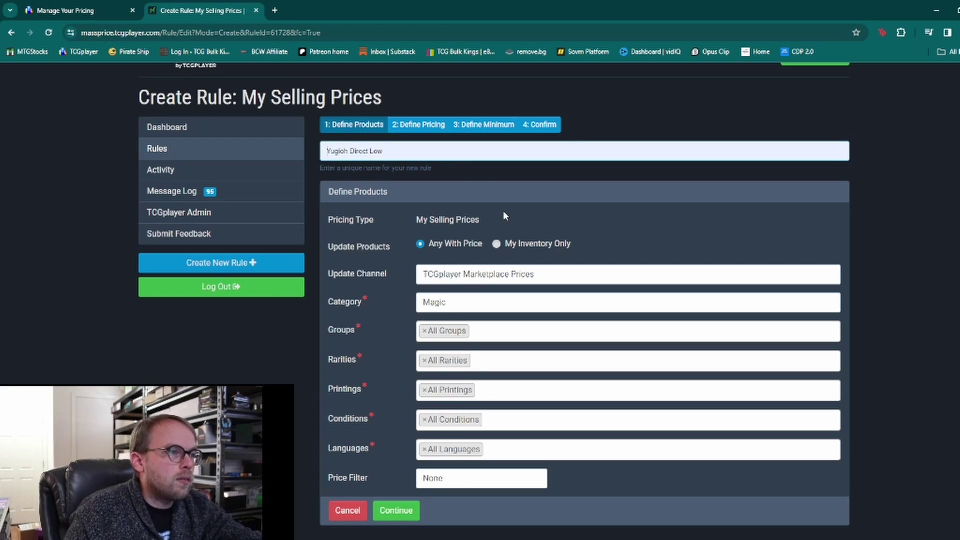
pyautogui.press('BackSpace')
pyautogui.press('BackSpace')
pyautogui.press('BackSpace')
pyautogui.press('BackSpace')
pyautogui.press('BackSpace')
pyautogui.press('BackSpace')
pyautogui.press('BackSpace')
pyautogui.press('BackSpace')
pyautogui.press('BackSpace')
pyautogui.press('BackSpace')
pyautogui.press('BackSpace')
pyautogui.press('BackSpace')
pyautogui.press('BackSpace')
pyautogui.press('BackSpace')
pyautogui.press('BackSpace')
pyautogui.press('BackSpace')
pyautogui.press('BackSpace')
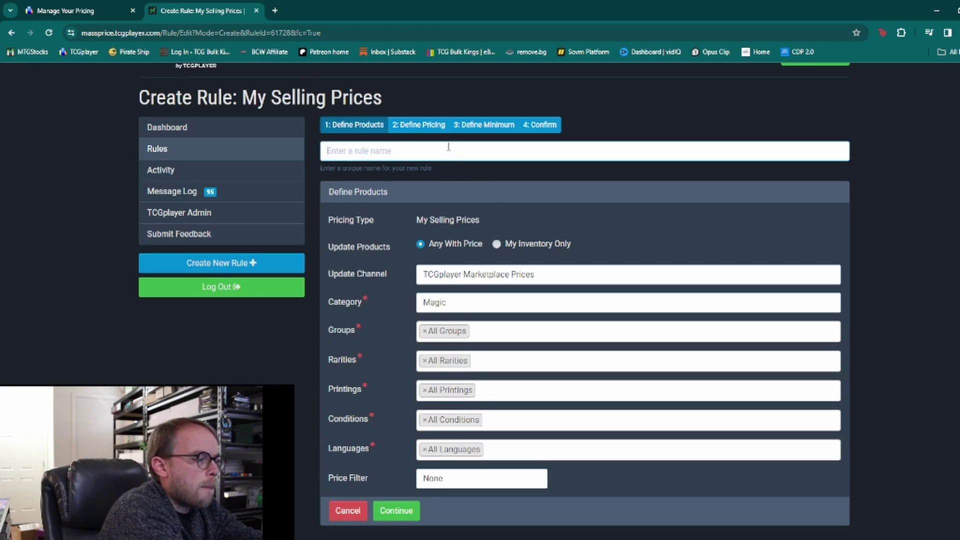
pyautogui.write('Weiss S')
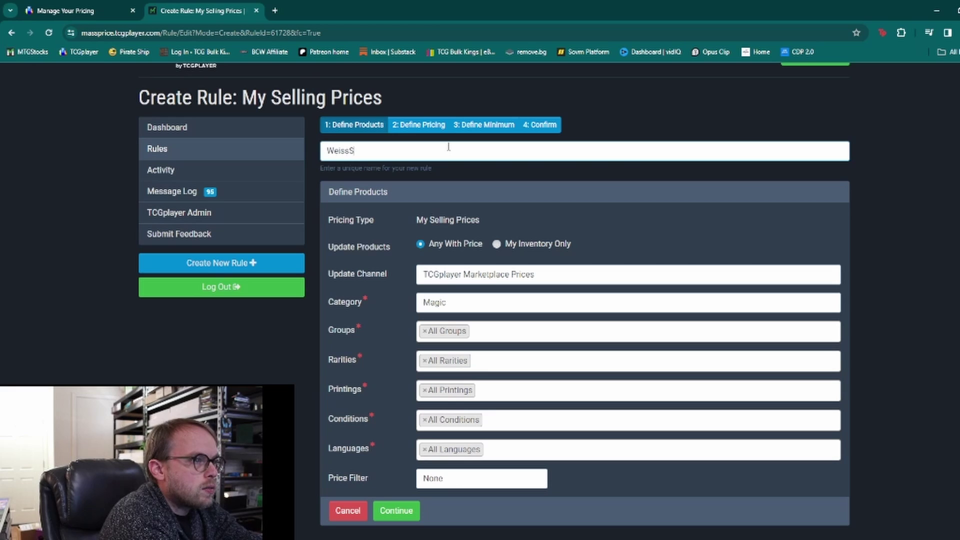
pyautogui.write('cw')
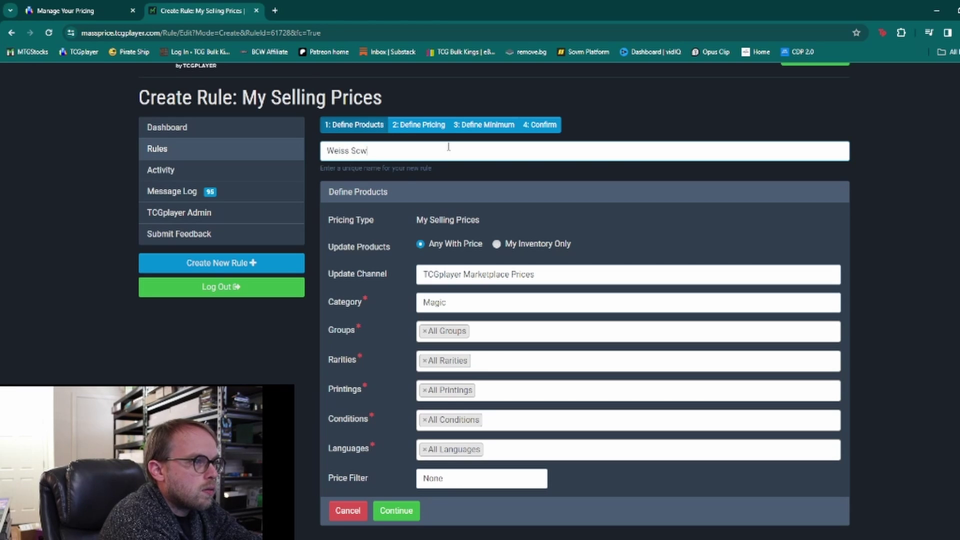
pyautogui.press('BackSpace')
pyautogui.write('hwaz')
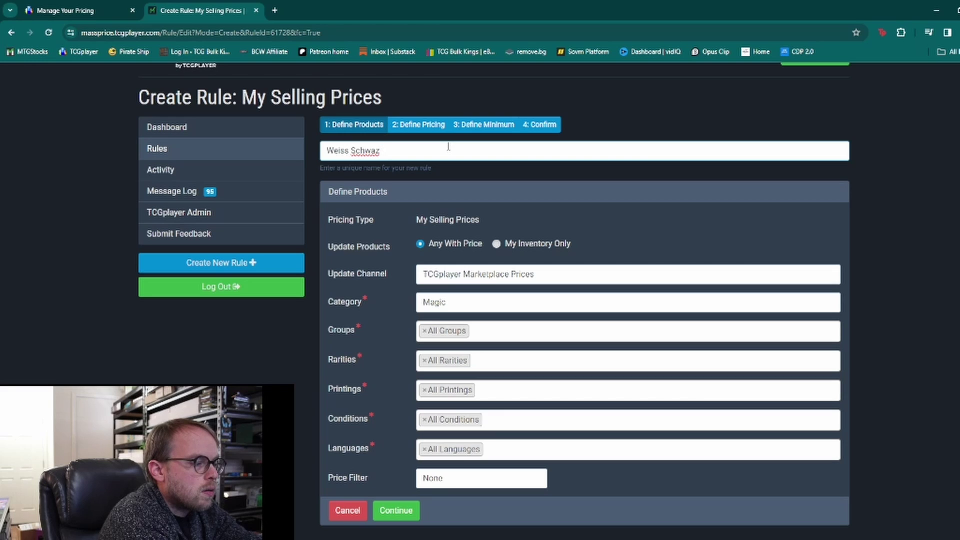
pyautogui.write(' Marke')
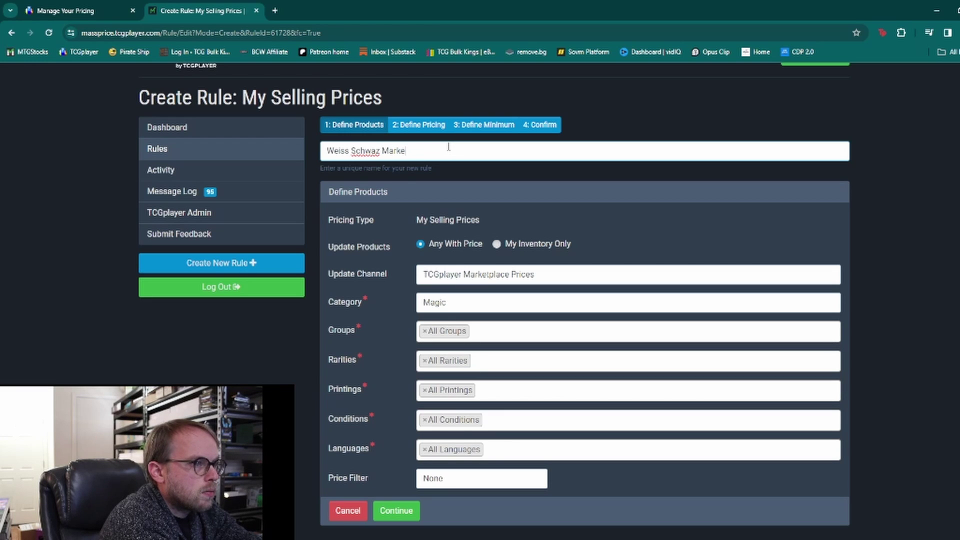
pyautogui.write('rtplace')
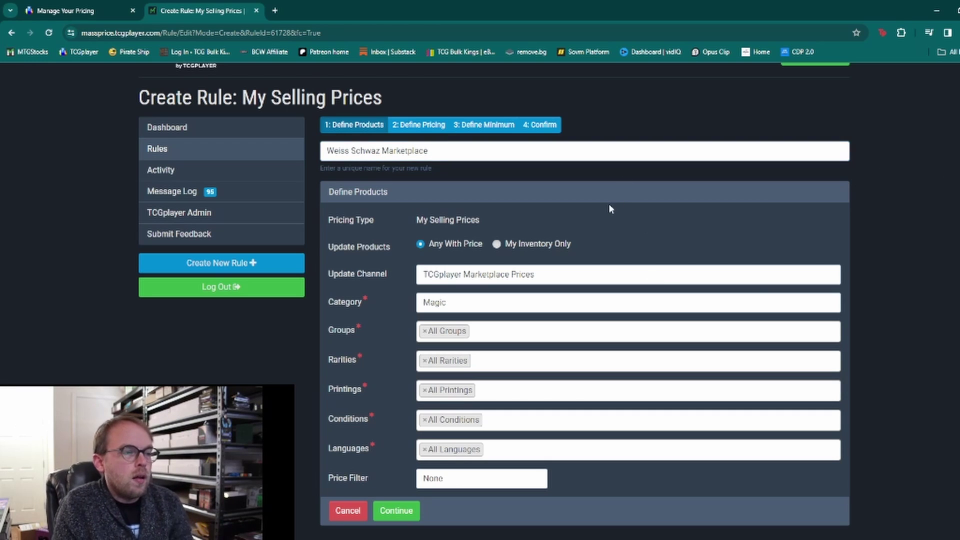
pyautogui.click(622, 221)
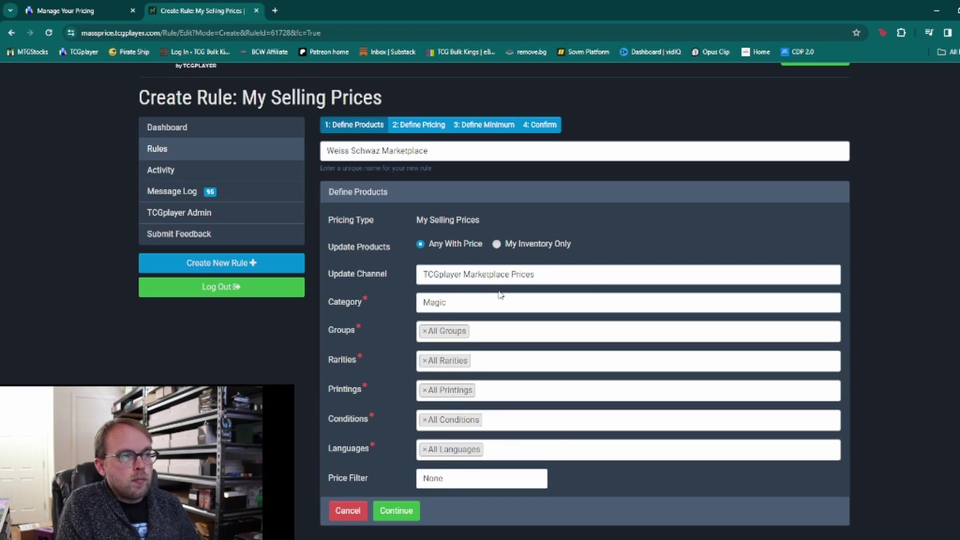
# - Set the rule's category to Weiss Schwarz, keep all groups and conditions, and continue to the pricing definition
pyautogui.click(589, 283)
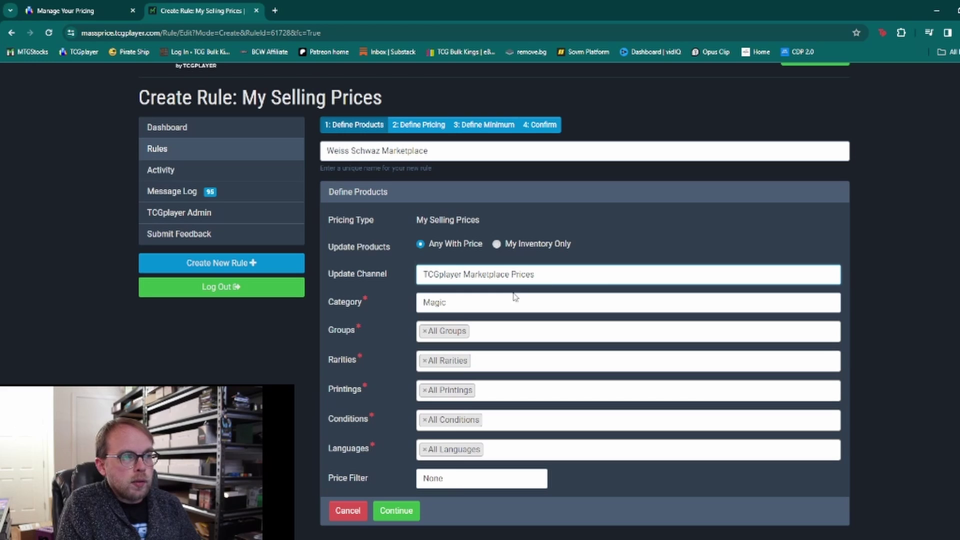
pyautogui.click(501, 311)
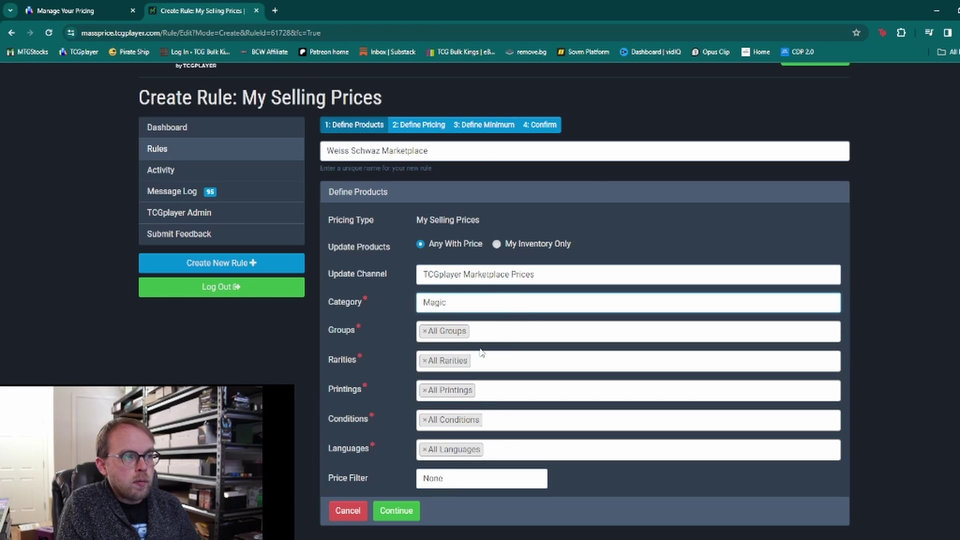
pyautogui.click(462, 341)
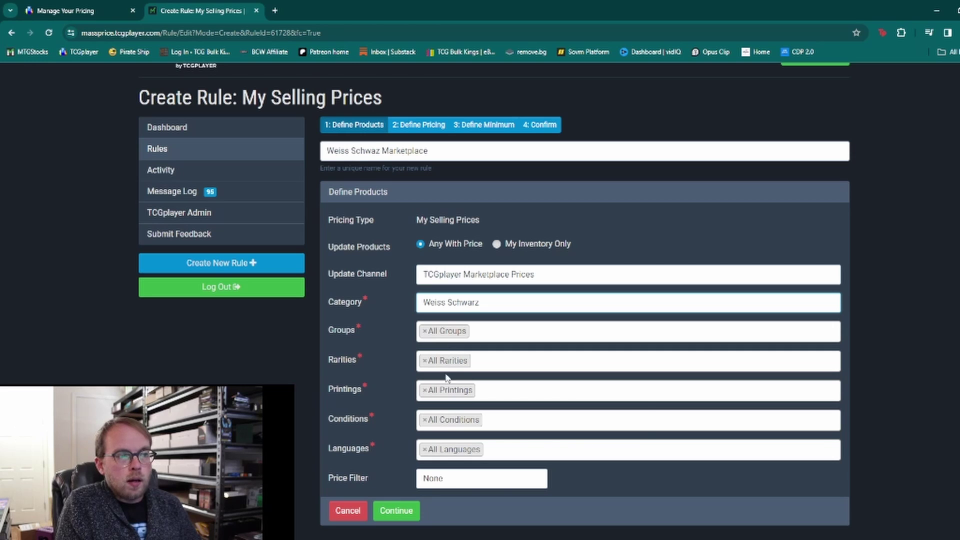
pyautogui.click(435, 335)
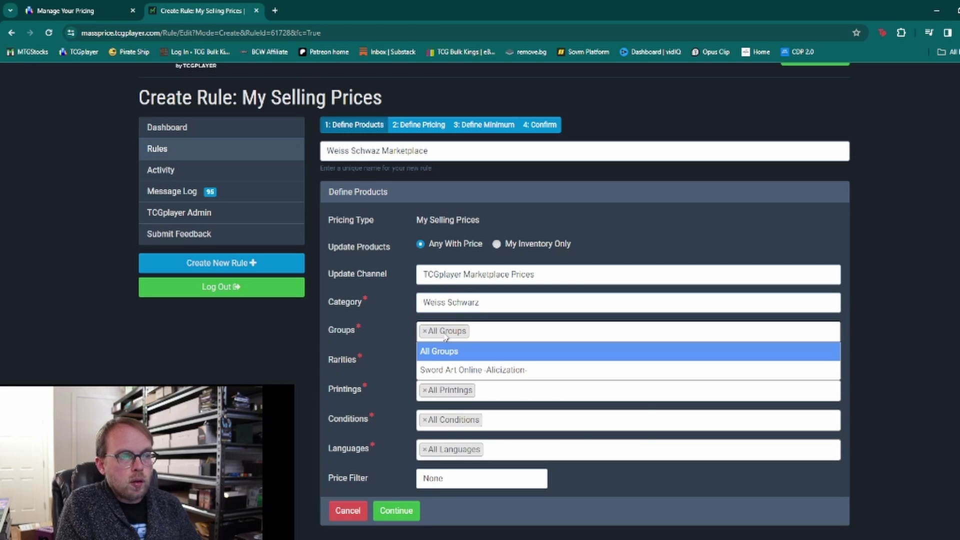
pyautogui.click(446, 338)
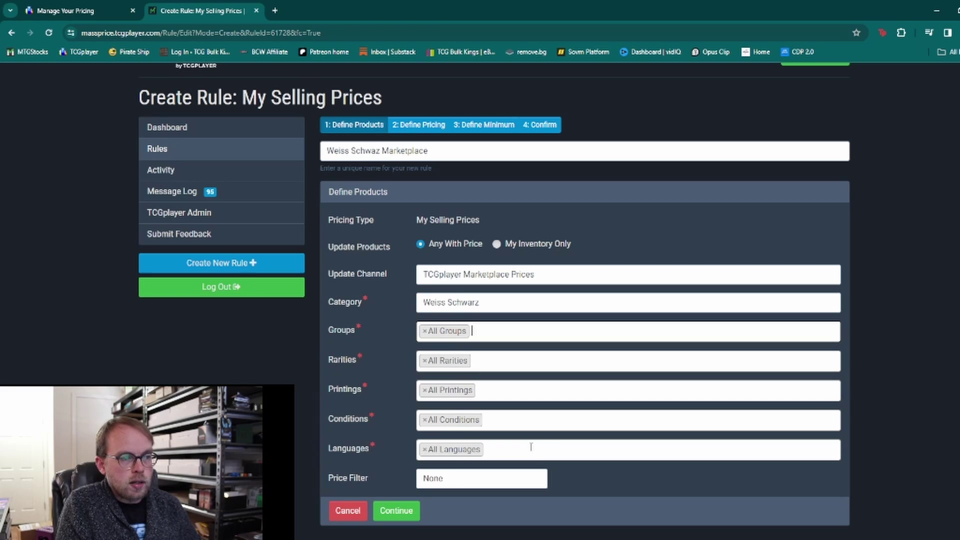
pyautogui.click(437, 420)
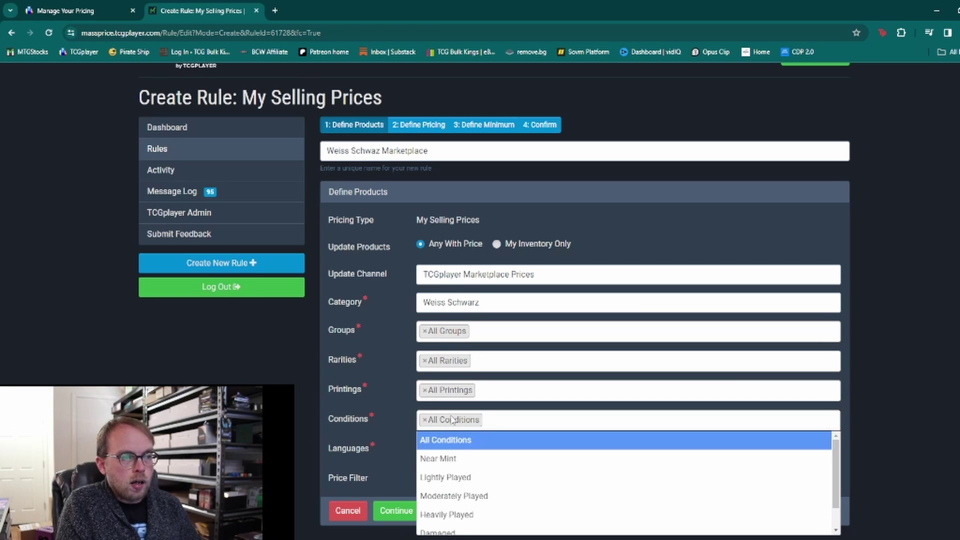
pyautogui.click(363, 392)
pyautogui.scroll(-1, 401, 402)
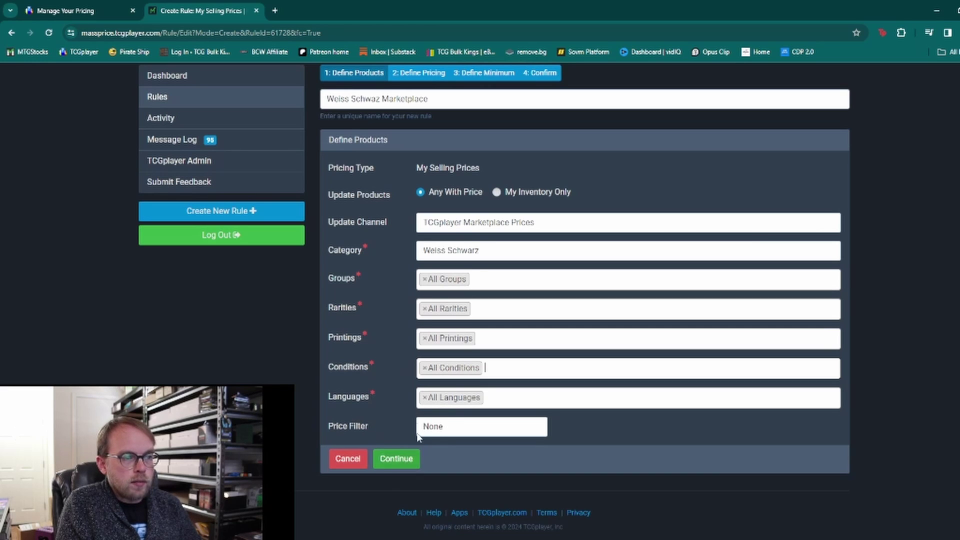
pyautogui.scroll(1, 371, 406)
pyautogui.scroll(-1, 460, 433)
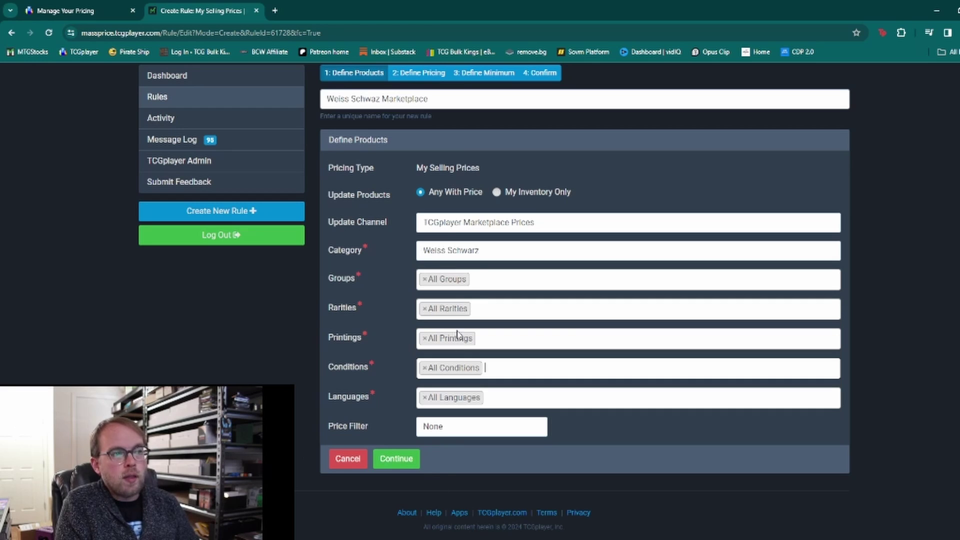
pyautogui.click(396, 458)
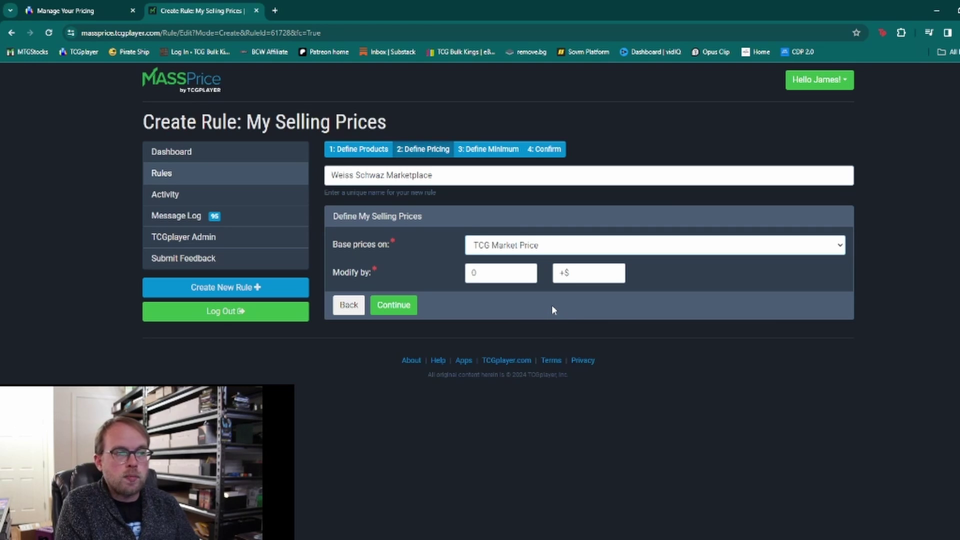
# - Base the selling prices on the average of TCG Market Price and TCG Low Price Without Shipping
pyautogui.click(528, 324)
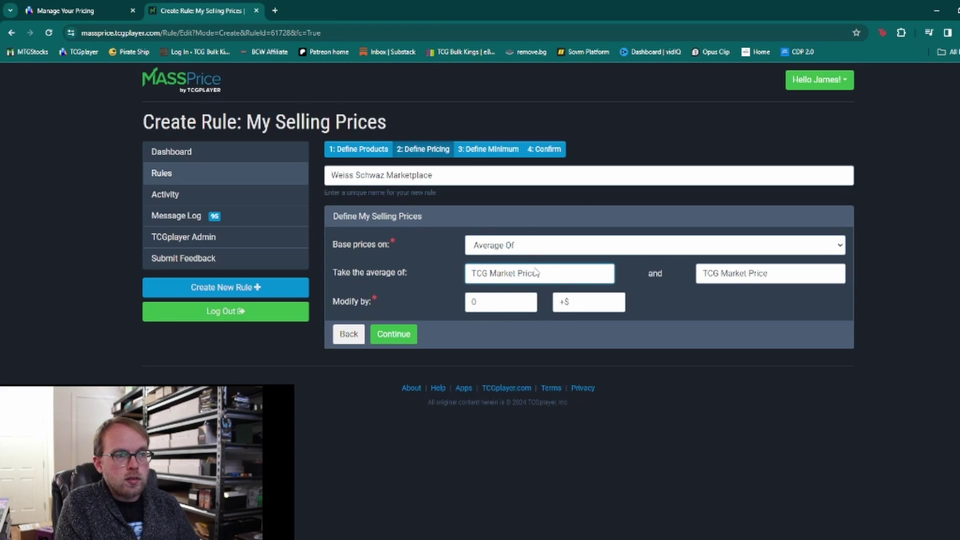
pyautogui.click(701, 274)
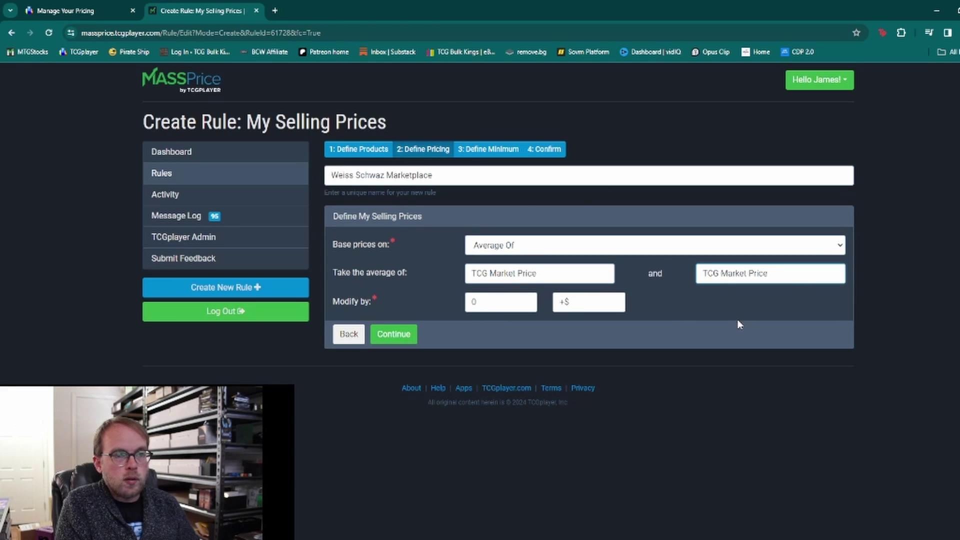
pyautogui.press('Down')
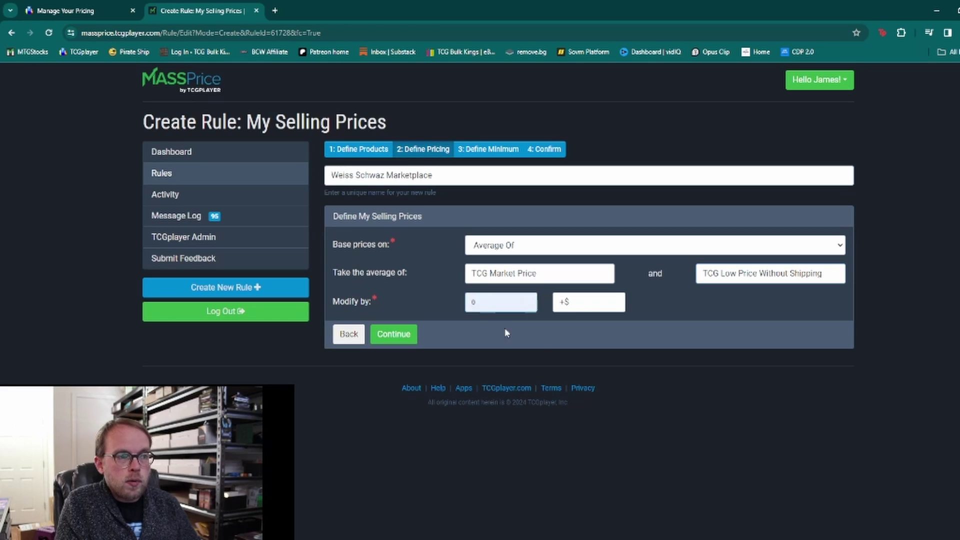
pyautogui.click(507, 302)
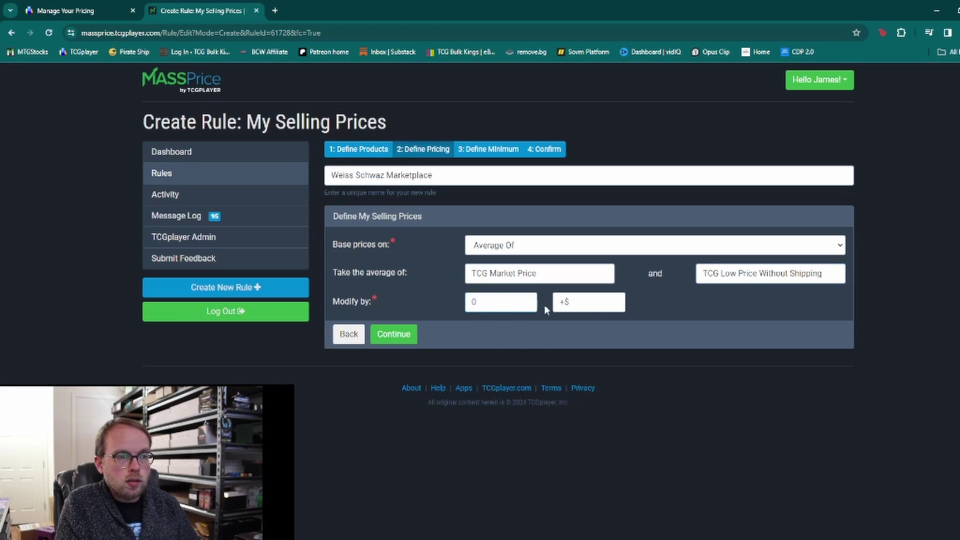
pyautogui.click(574, 309)
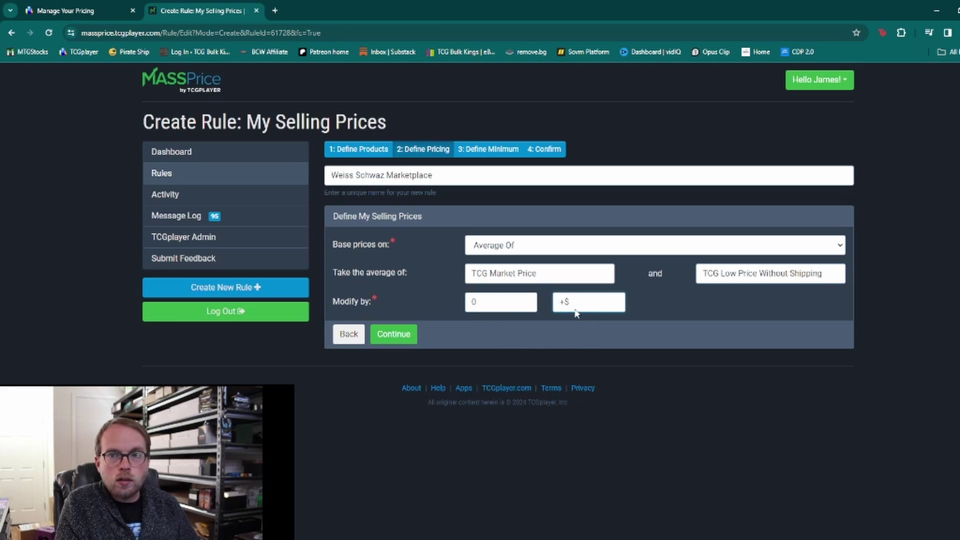
pyautogui.press('Down')
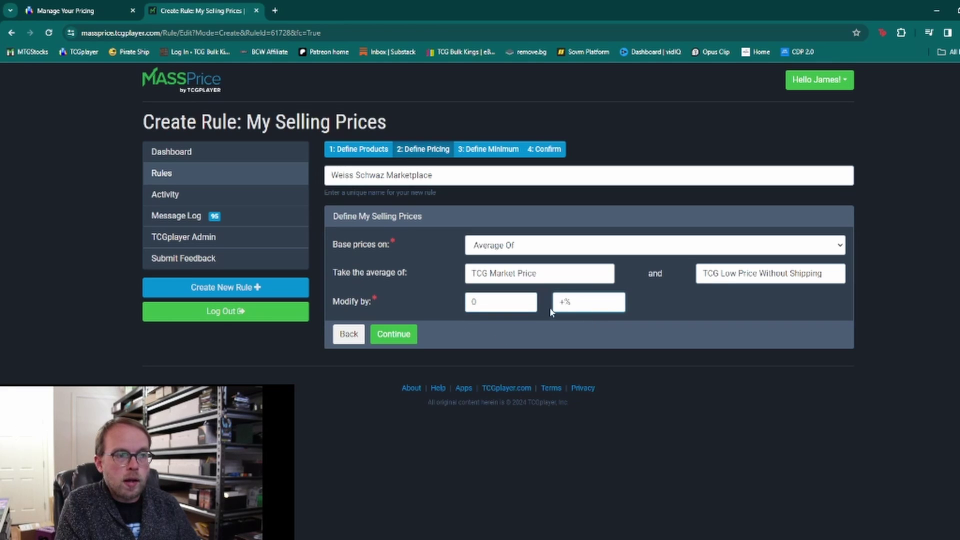
pyautogui.click(420, 295)
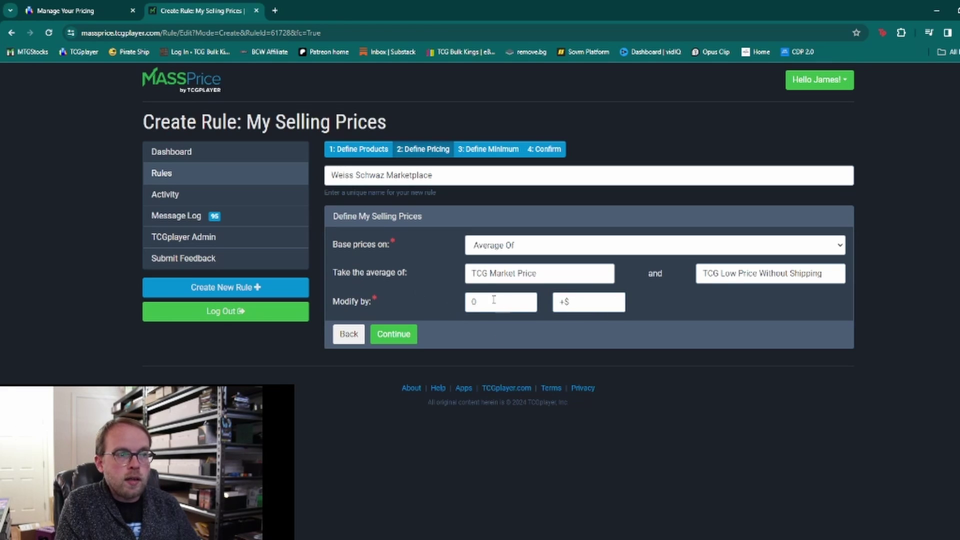
# - Leave the average price unmodified, continue to the minimum definition, and choose Fixed Amount as the price floor
pyautogui.click(400, 335)
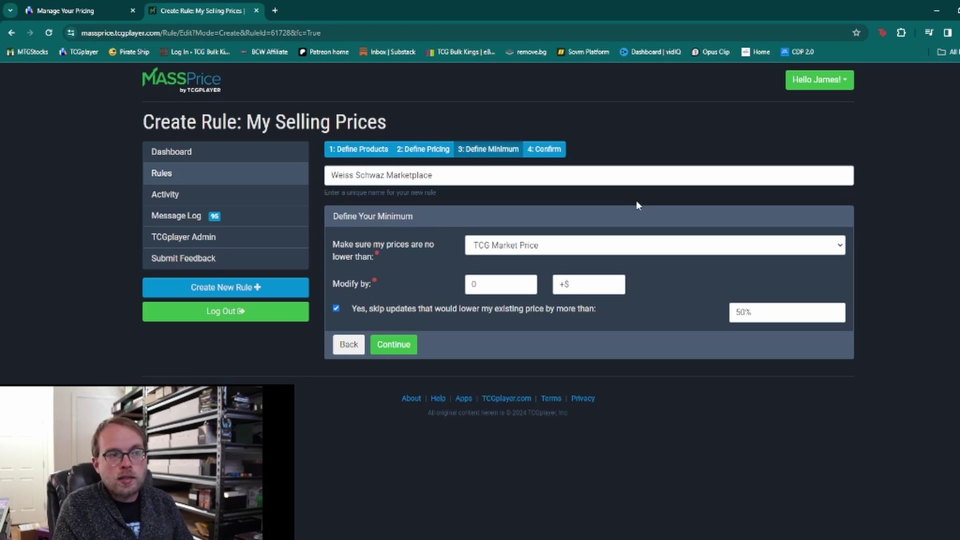
pyautogui.click(539, 267)
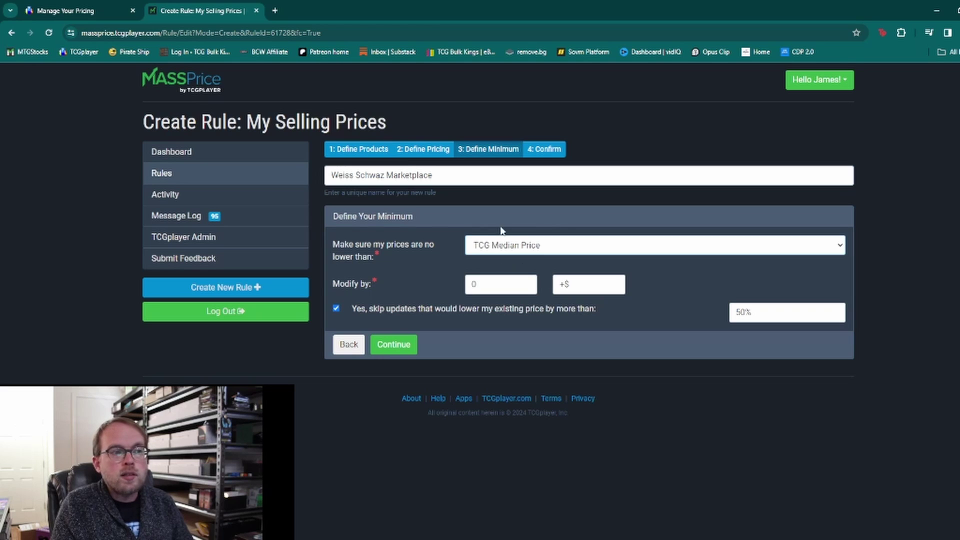
pyautogui.press('Down')
pyautogui.press('Down')
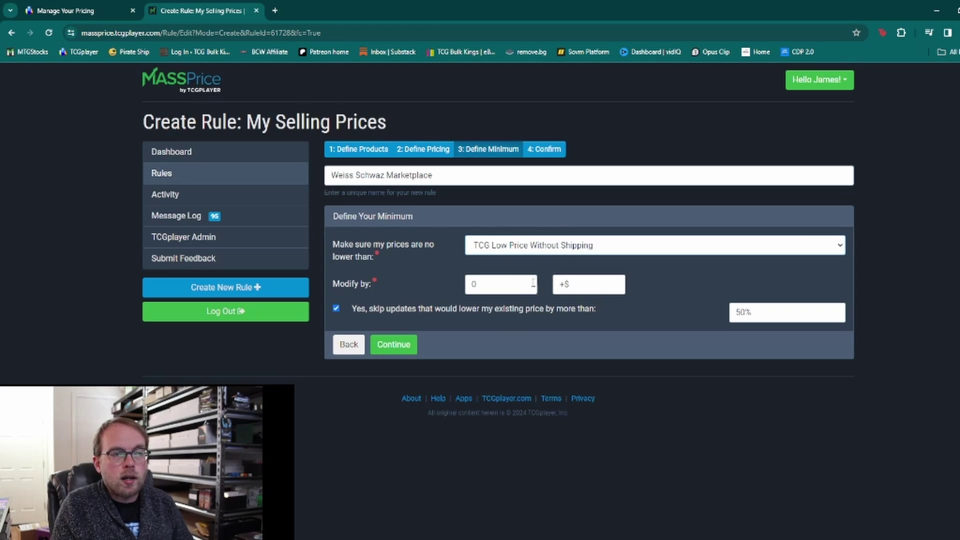
pyautogui.click(561, 244)
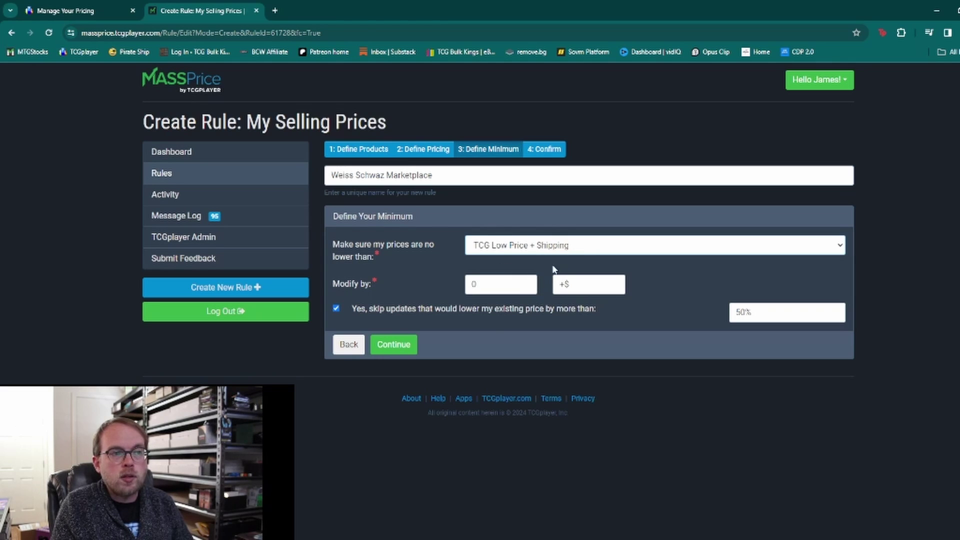
pyautogui.click(533, 306)
pyautogui.press('Down')
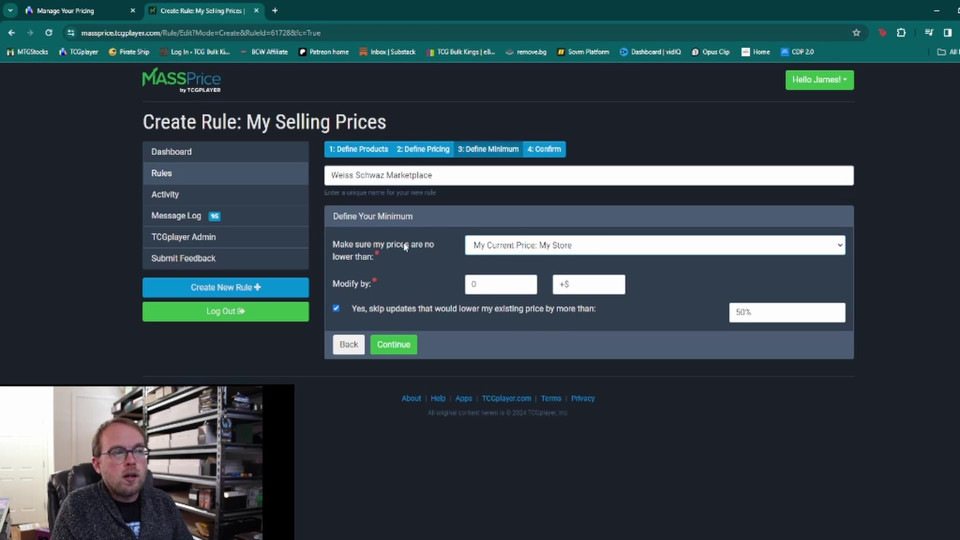
pyautogui.press('Down')
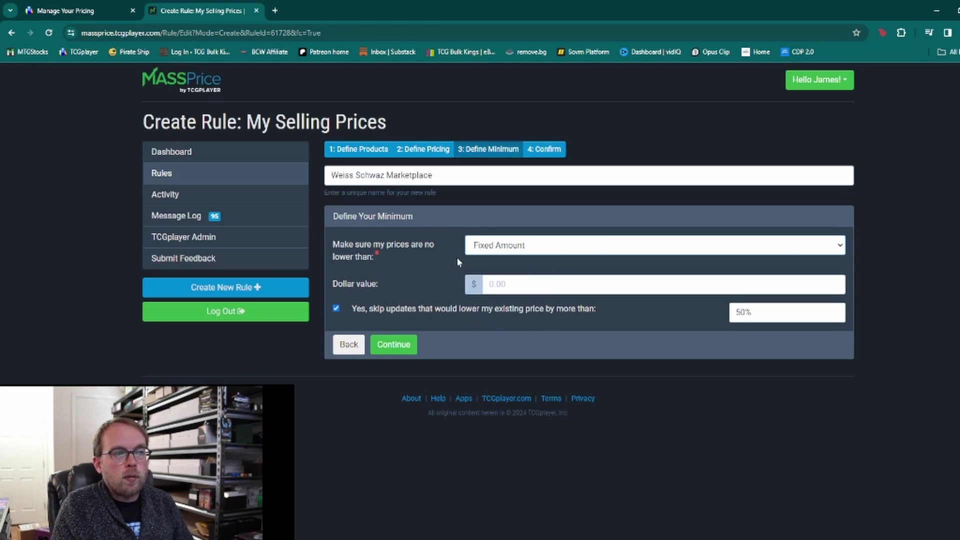
# - Set the minimum price's dollar value to 0.10 and continue to the rule confirmation
pyautogui.click(527, 289)
pyautogui.write('0.10')
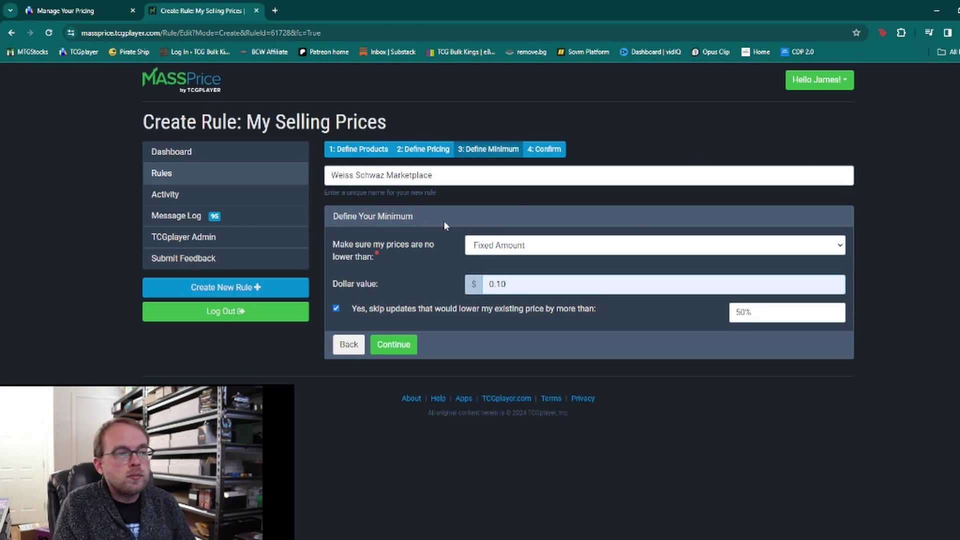
pyautogui.click(394, 344)
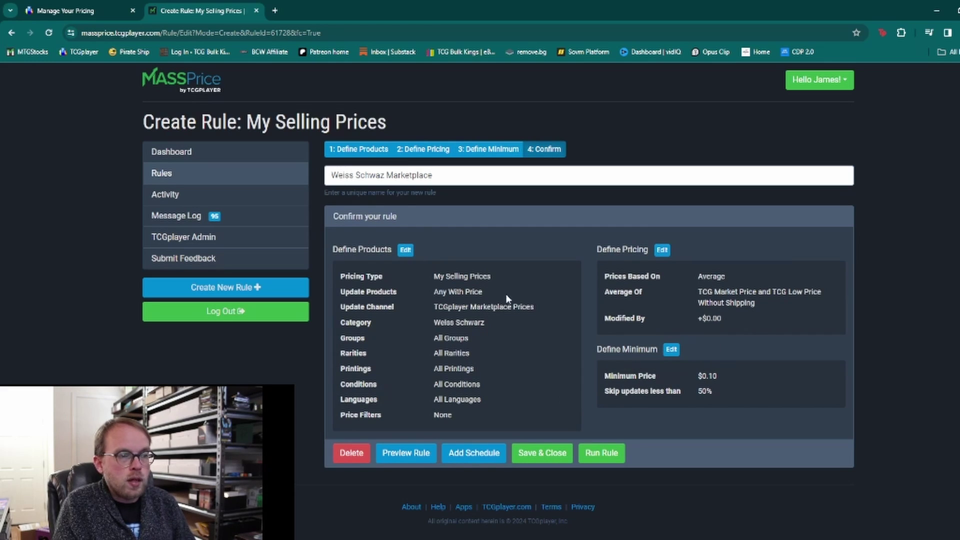
# - Start adding a schedule to the rule and look through the days offered for its frequency
pyautogui.click(496, 455)
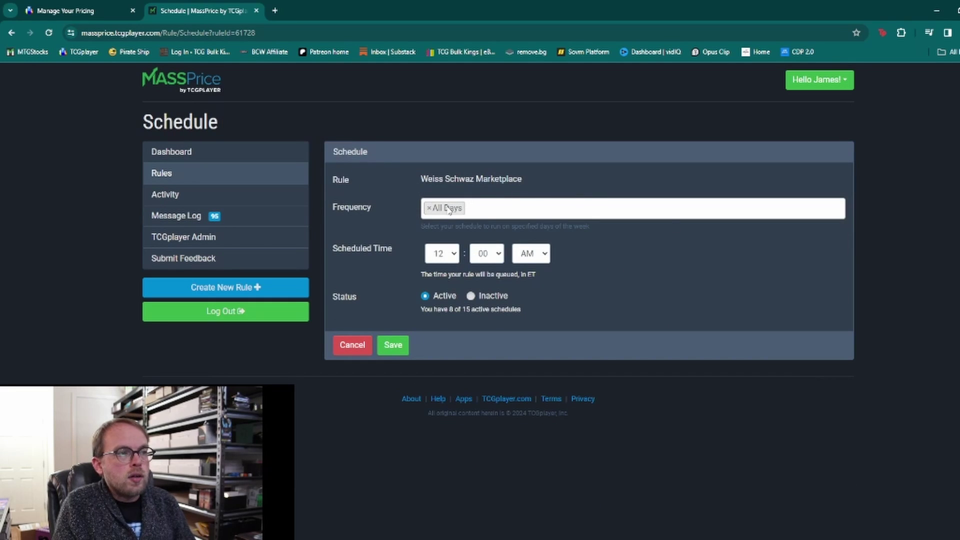
pyautogui.click(449, 210)
pyautogui.scroll(-2, 498, 265)
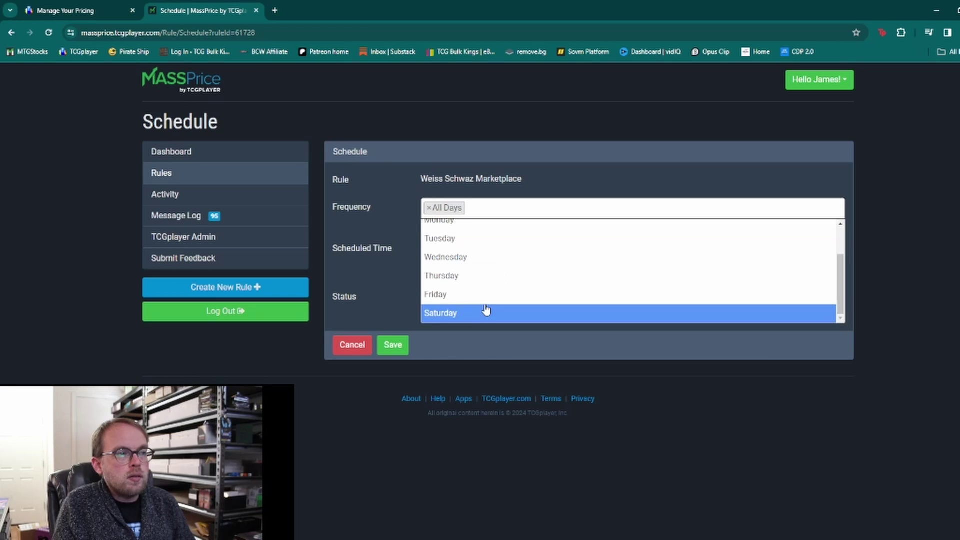
pyautogui.scroll(2, 487, 311)
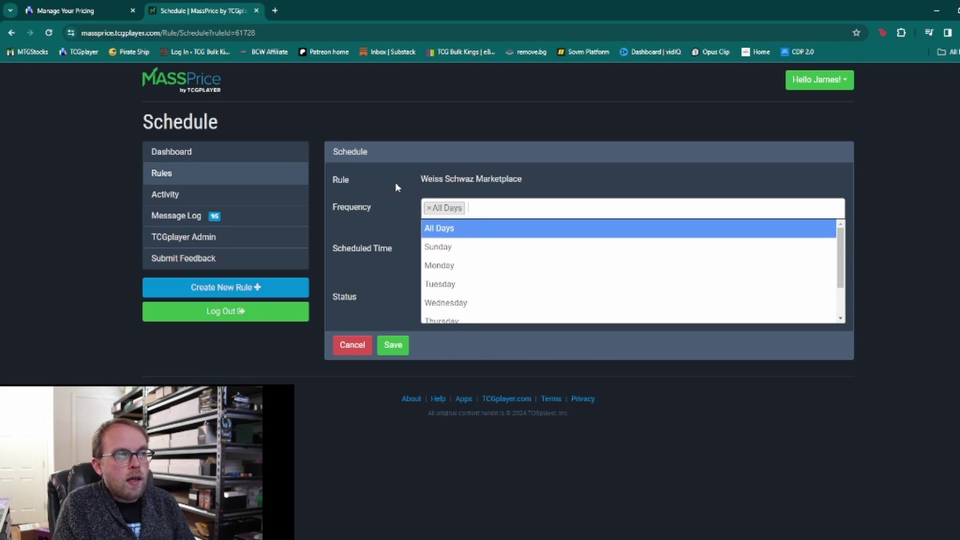
# - Try a schedule frequency of only Sunday and Monday, and switch it back to All Days
pyautogui.click(438, 247)
pyautogui.click(467, 209)
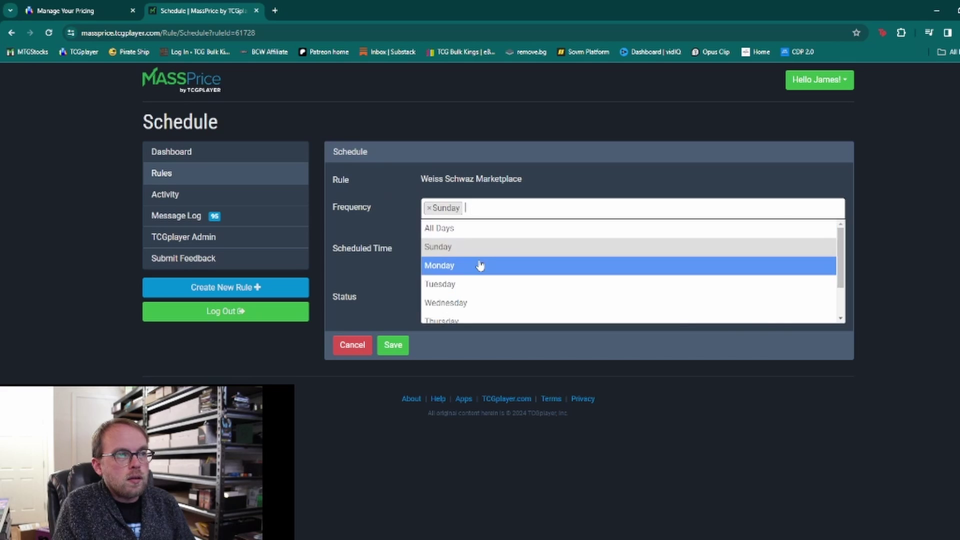
pyautogui.click(480, 265)
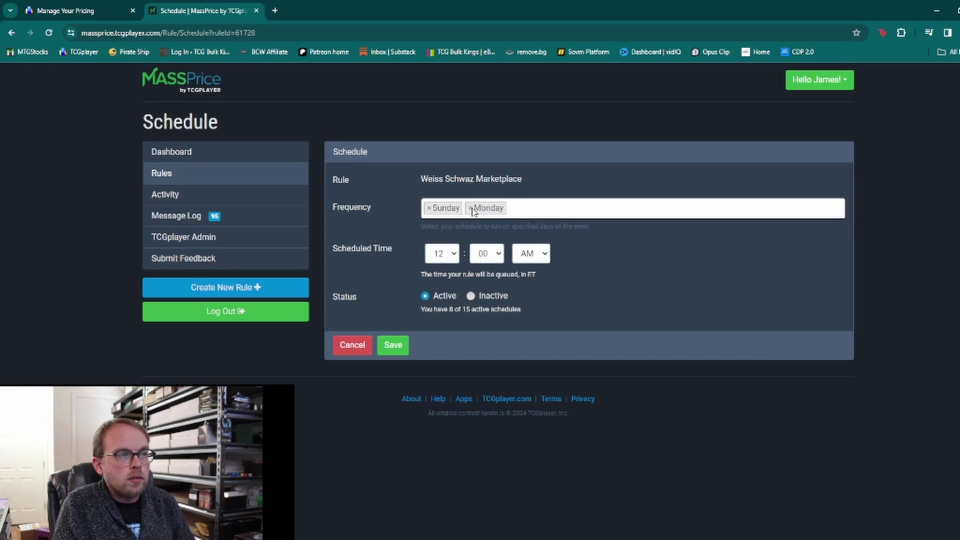
pyautogui.click(456, 213)
pyautogui.click(465, 228)
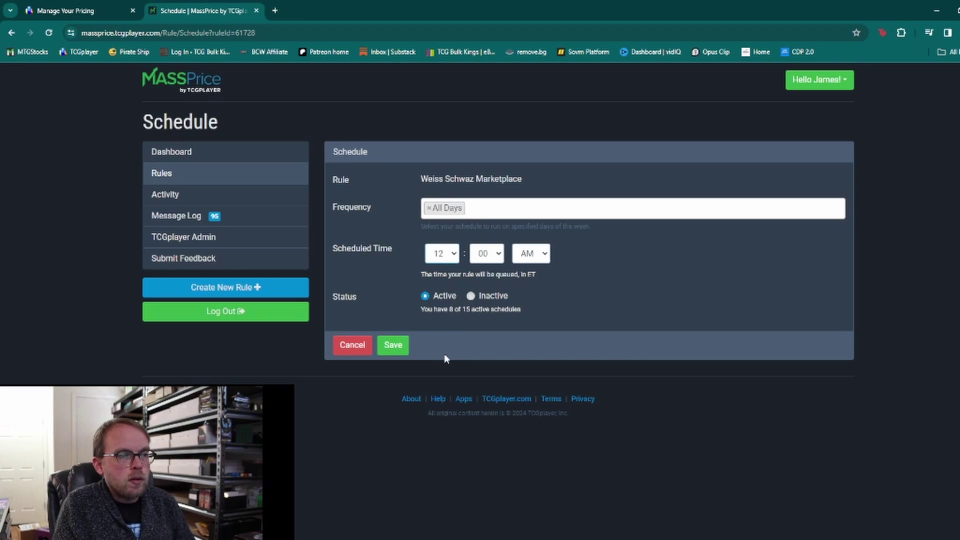
# - Set the rule's scheduled time to 09:15 AM and save the schedule
pyautogui.press('0')
pyautogui.press('9')
pyautogui.press('1')
pyautogui.press('5')
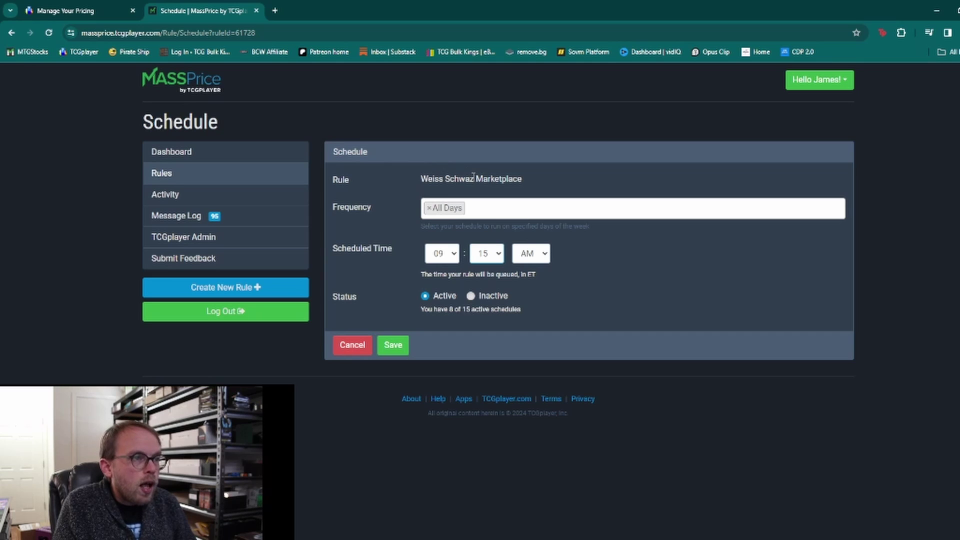
pyautogui.click(369, 344)
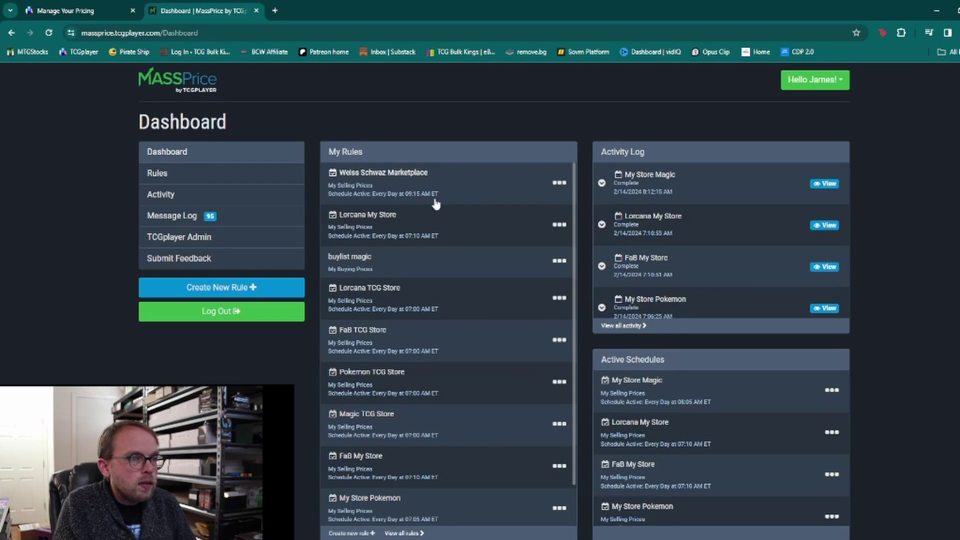
# - Reopen the new Weiss Schwarz rule, correct its name to "Weiss Schwarz Marketplace", and save and close it
pyautogui.click(402, 172)
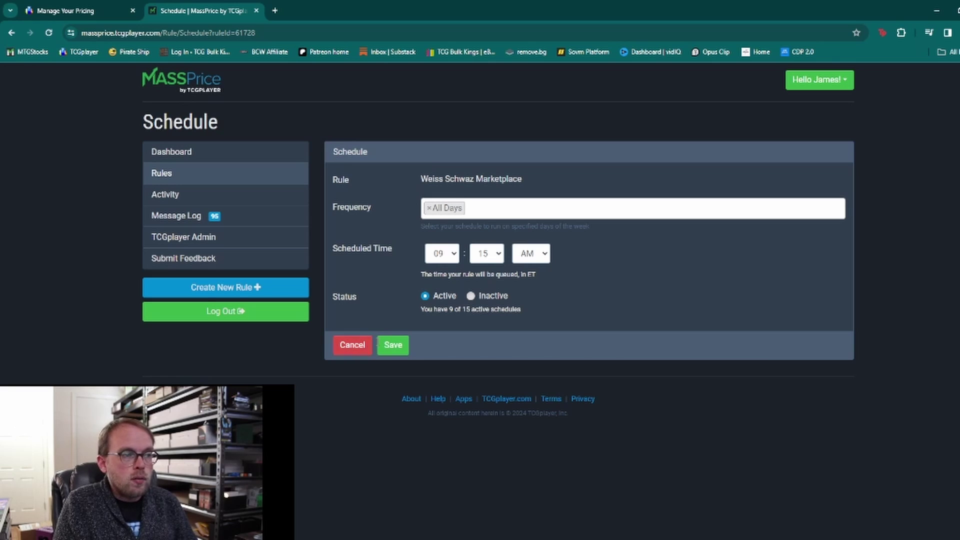
pyautogui.click(393, 345)
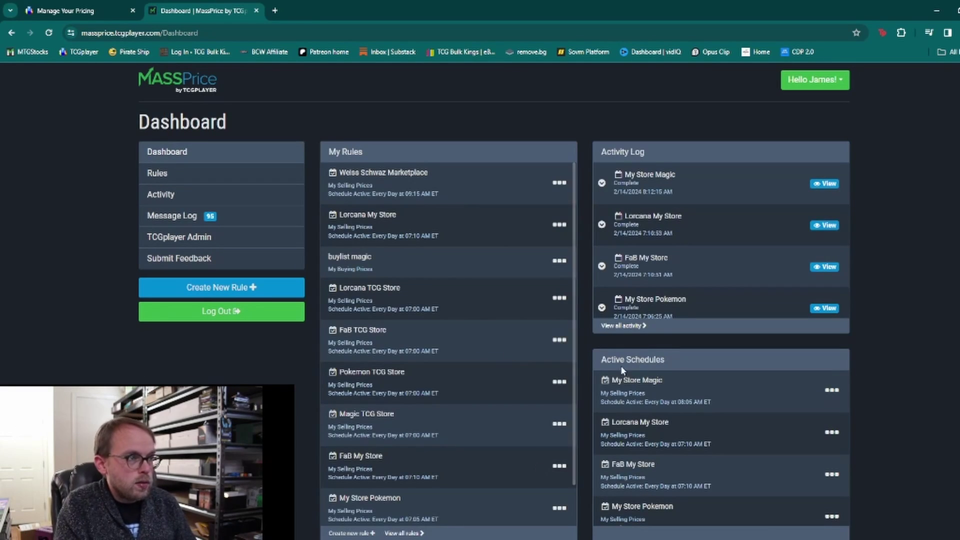
pyautogui.click(560, 183)
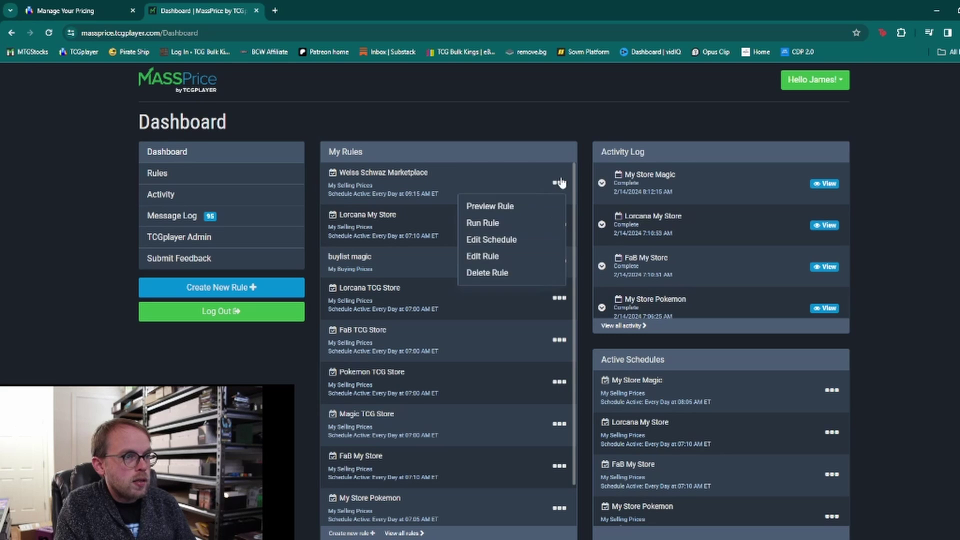
pyautogui.click(500, 256)
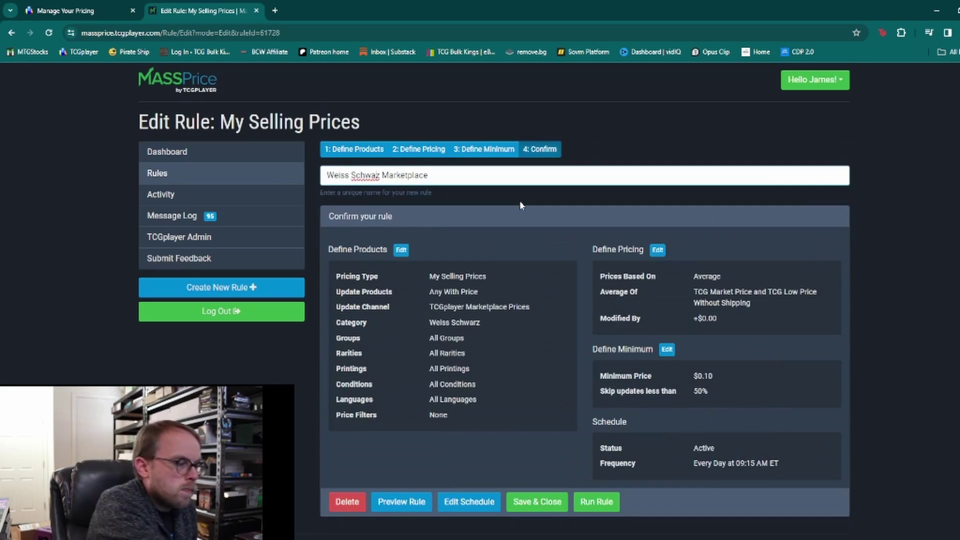
pyautogui.click(549, 501)
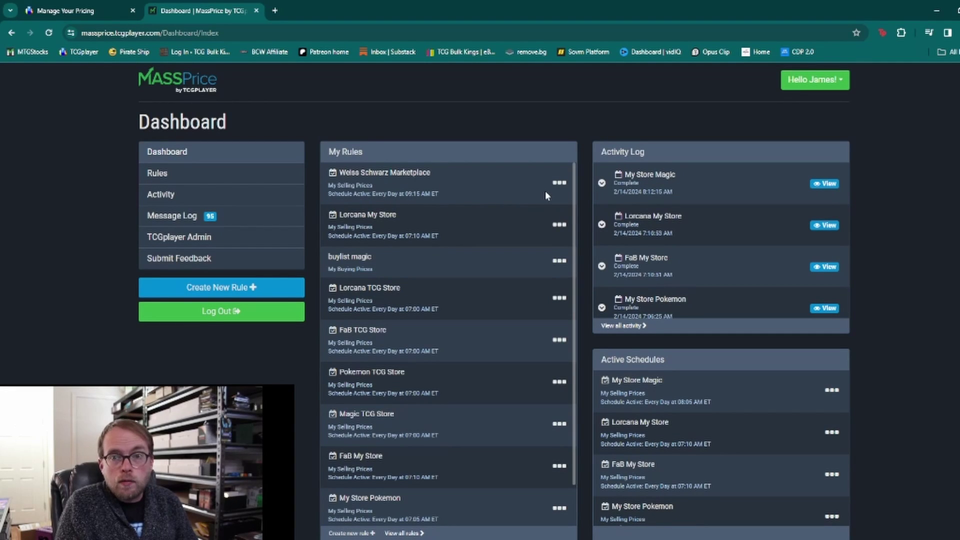
# - Review the price update summary of the Lorcana TCG Store run in the dashboard's activity log
pyautogui.scroll(-1, 450, 250)
pyautogui.scroll(-4, 768, 198)
pyautogui.click(821, 199)
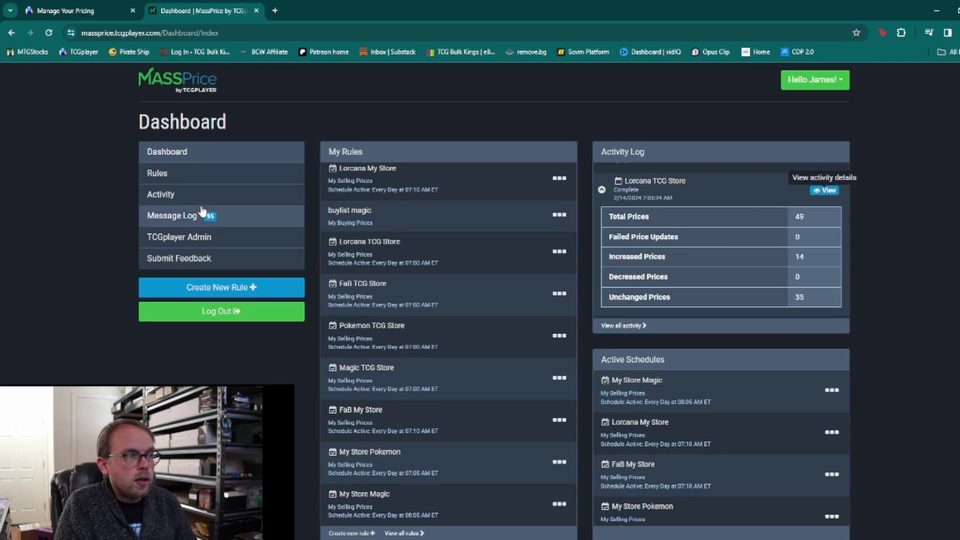
# - Open the message log and view the details of the latest Lorcana TCG Store update
pyautogui.click(178, 216)
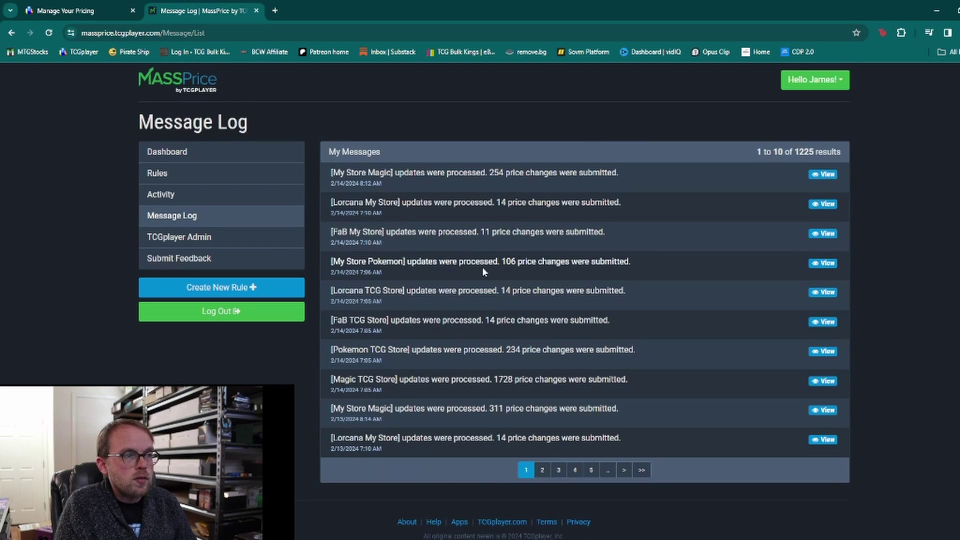
pyautogui.scroll(-1, 482, 267)
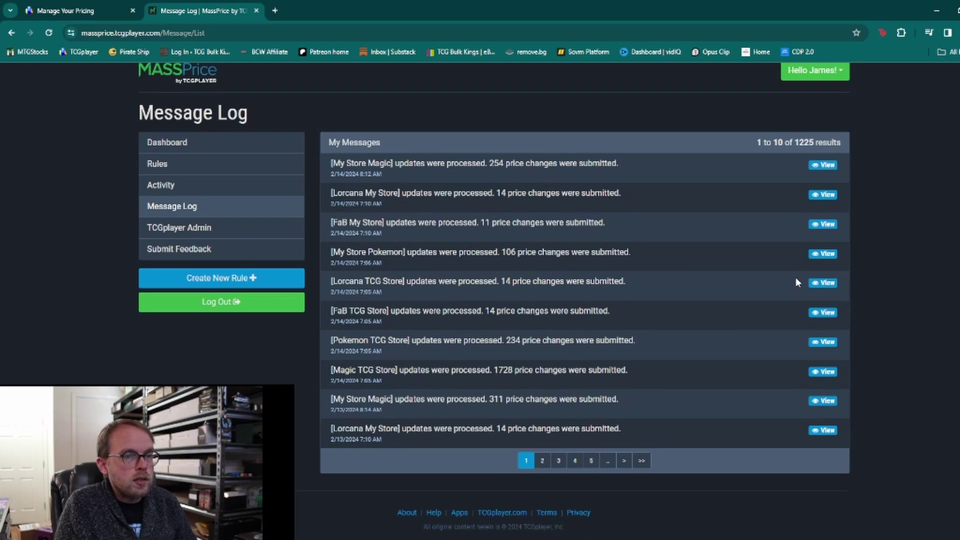
pyautogui.click(823, 283)
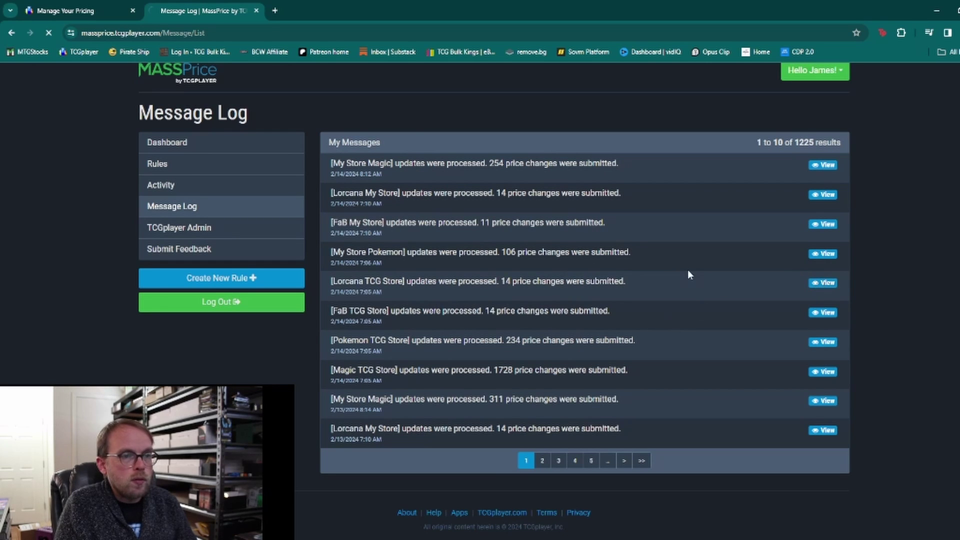
# - Examine the completed updates of the Lorcana TCG Store run, comparing original prices, updated prices, and dollar and percentage changes
pyautogui.scroll(-3, 721, 195)
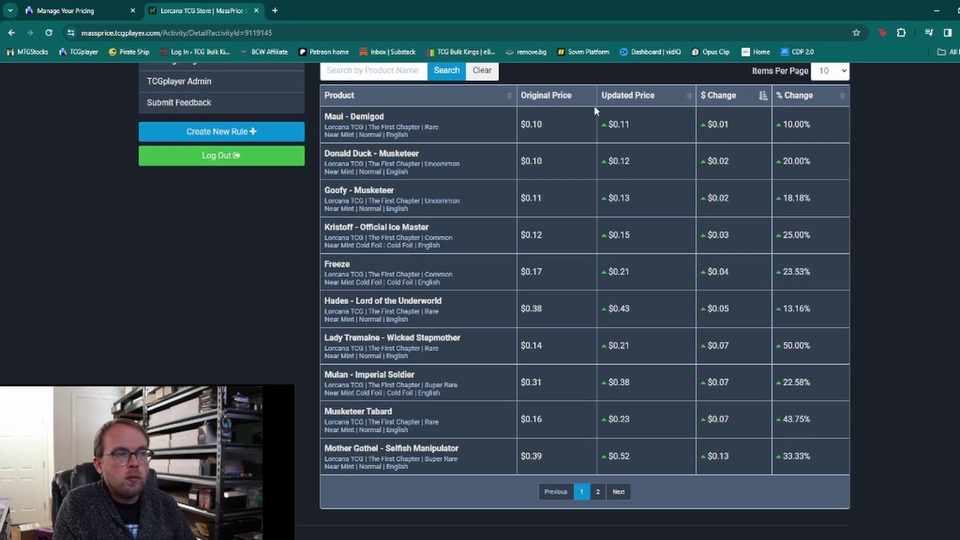
pyautogui.scroll(2, 596, 150)
pyautogui.scroll(-2, 813, 211)
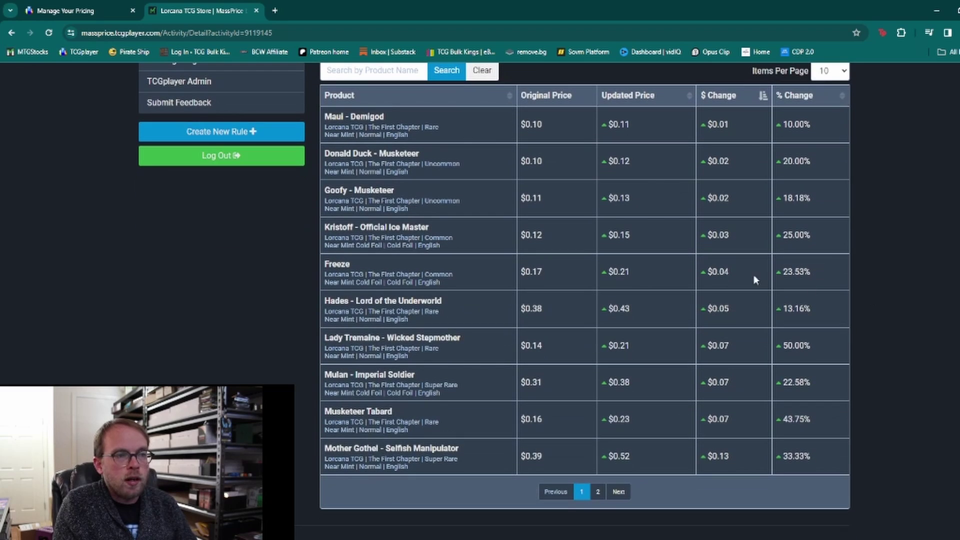
pyautogui.scroll(1, 480, 205)
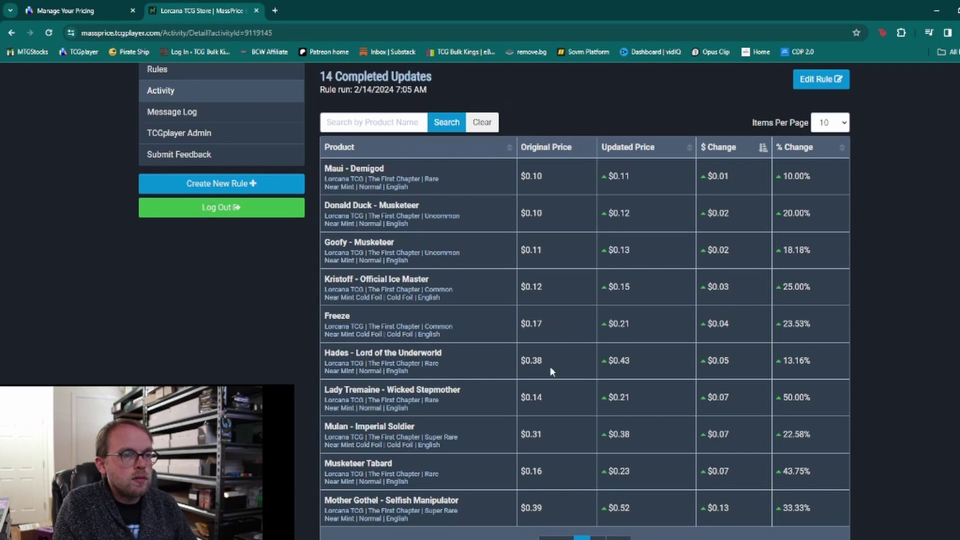
pyautogui.scroll(-1, 643, 381)
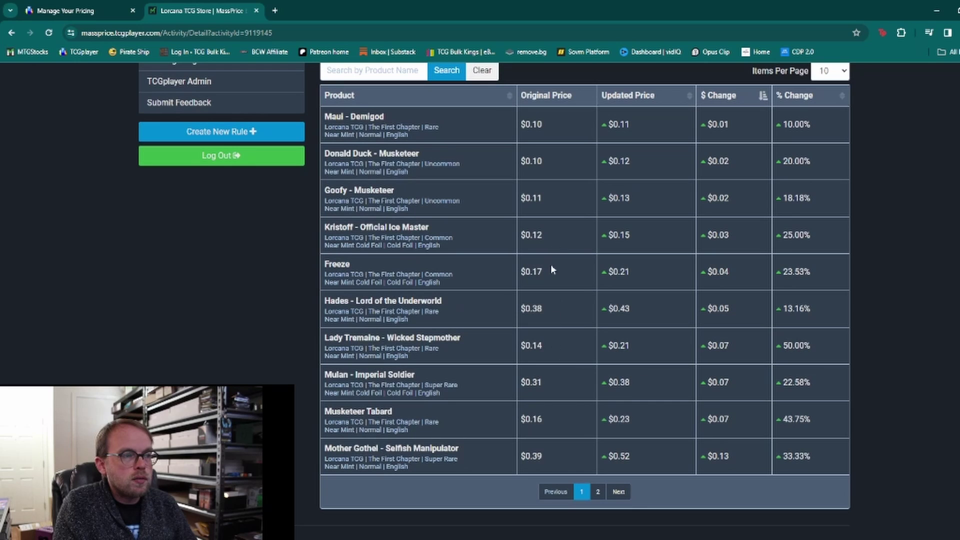
pyautogui.scroll(1, 536, 264)
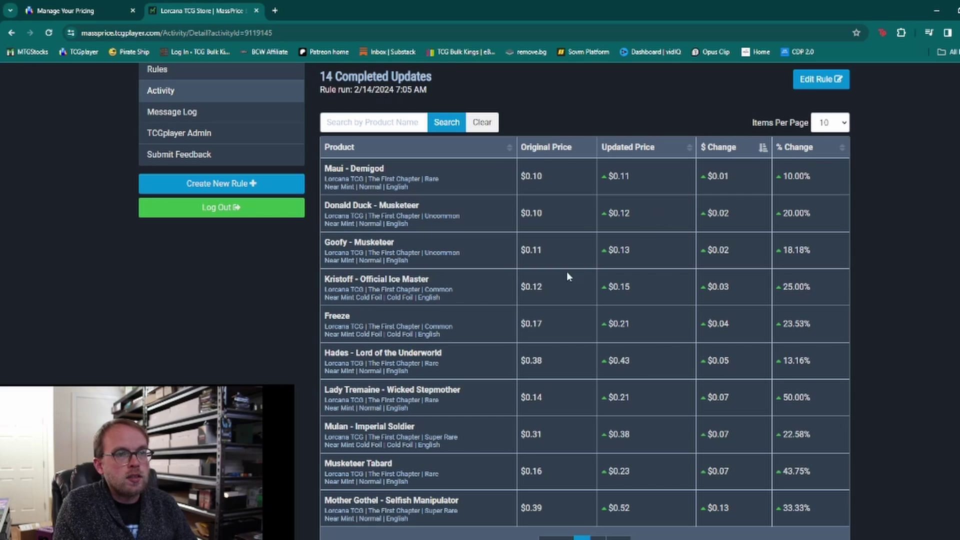
pyautogui.scroll(-2, 568, 276)
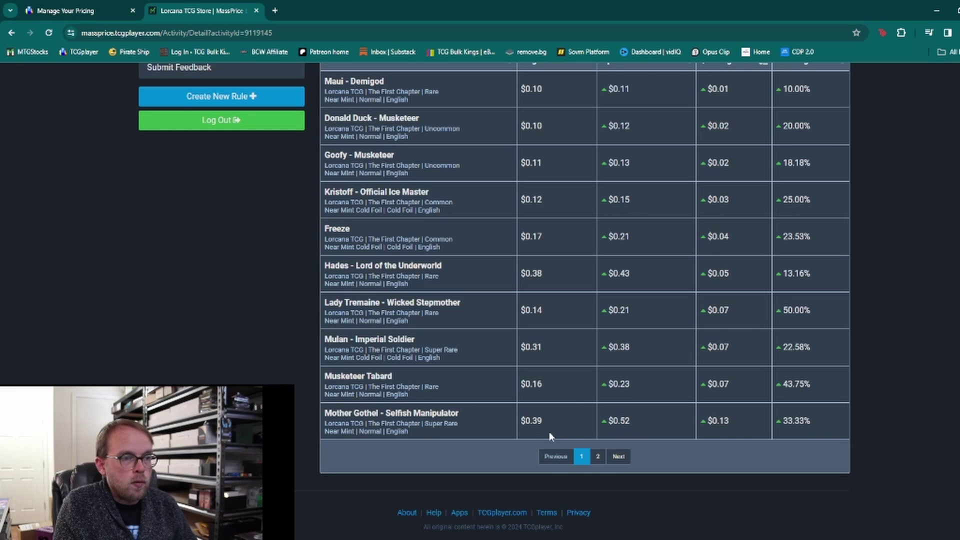
pyautogui.scroll(1, 470, 382)
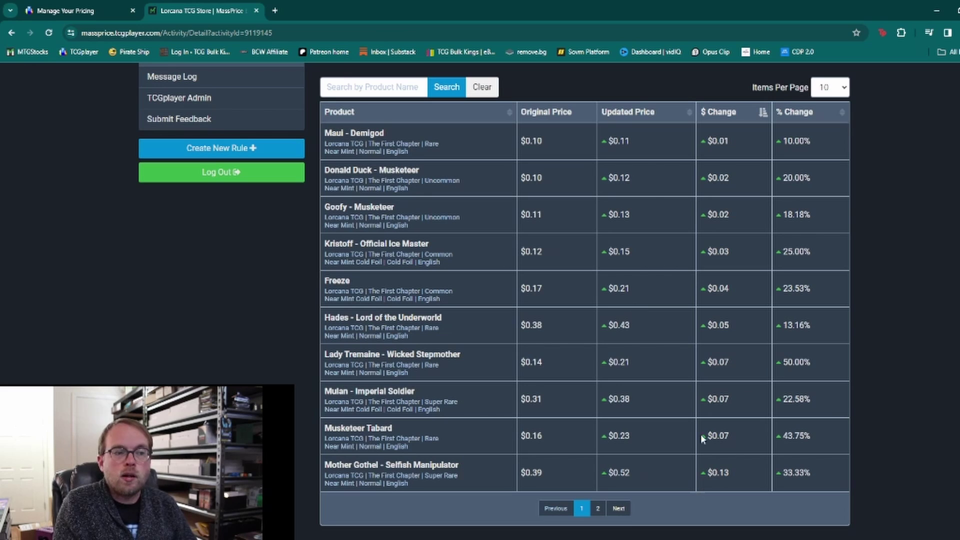
pyautogui.scroll(3, 700, 434)
pyautogui.scroll(-3, 748, 331)
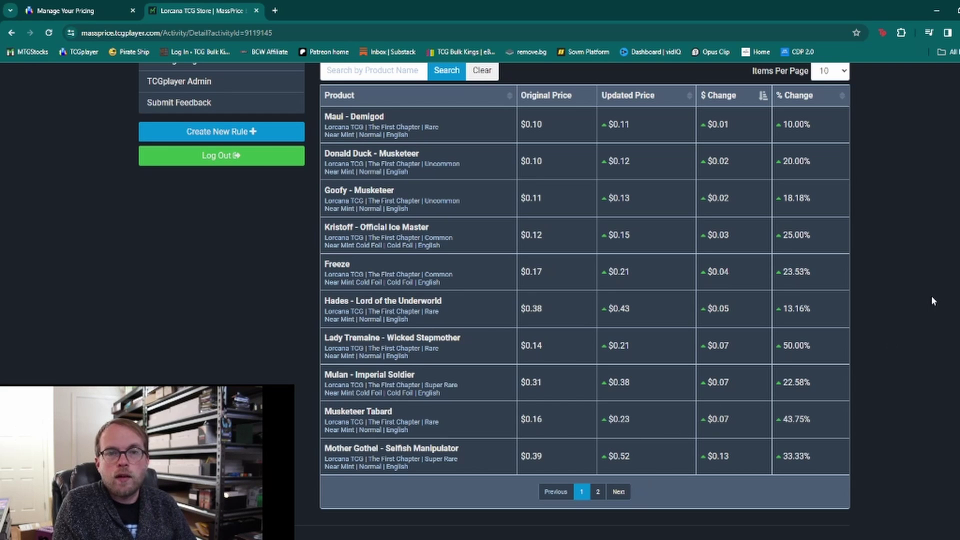
pyautogui.scroll(2, 872, 227)
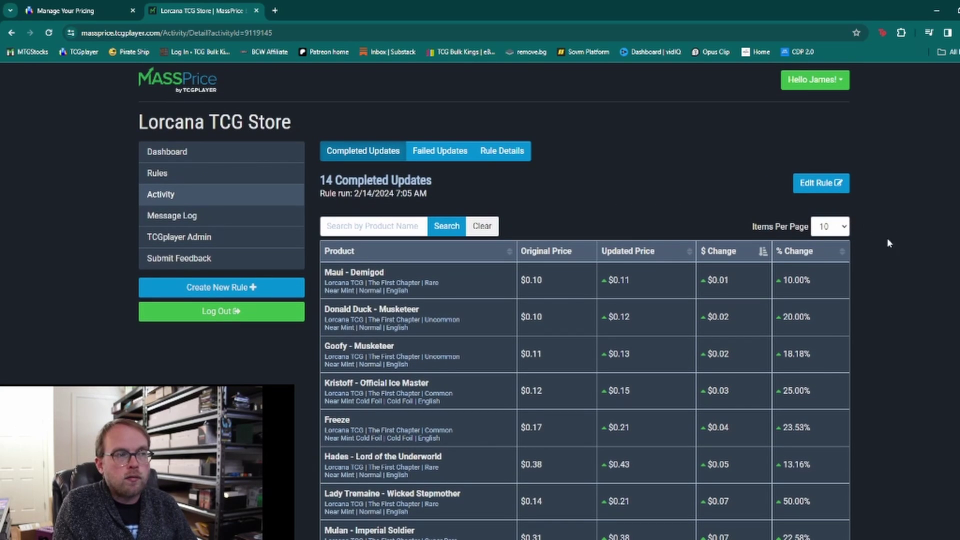
pyautogui.scroll(-2, 887, 239)
pyautogui.scroll(3, 654, 295)
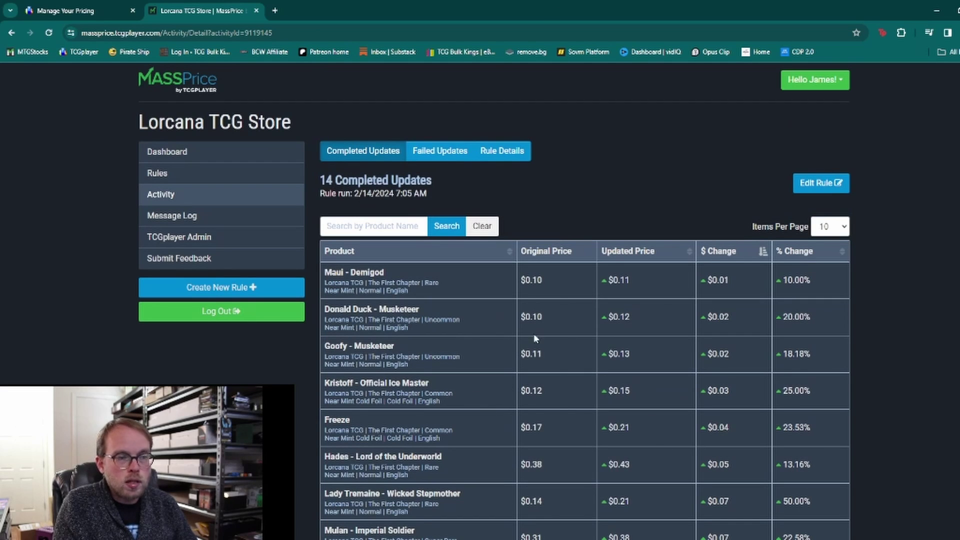
# - Switch to the TCGplayer pricing page and search the catalog for Pokemon products in the SWSH04: Vivid Voltage set
pyautogui.click(99, 6)
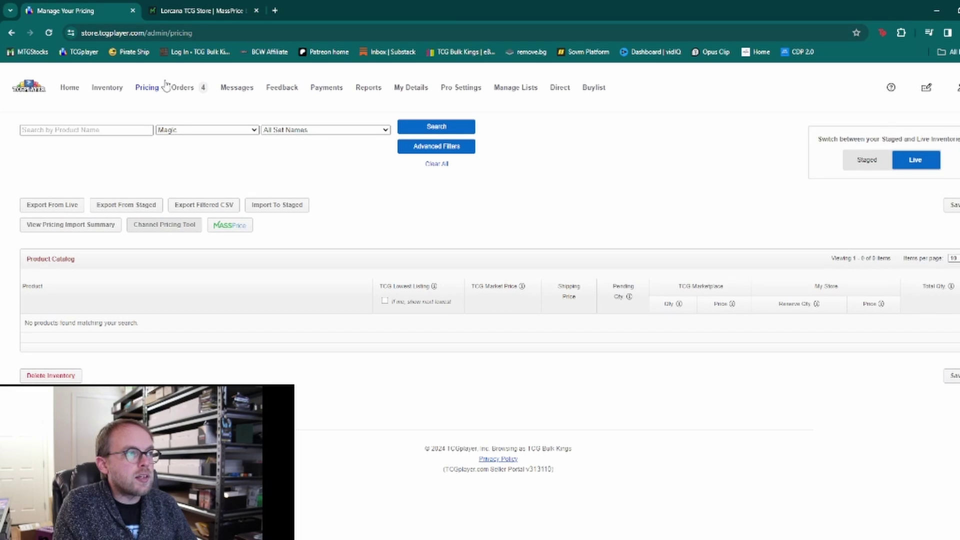
pyautogui.click(245, 130)
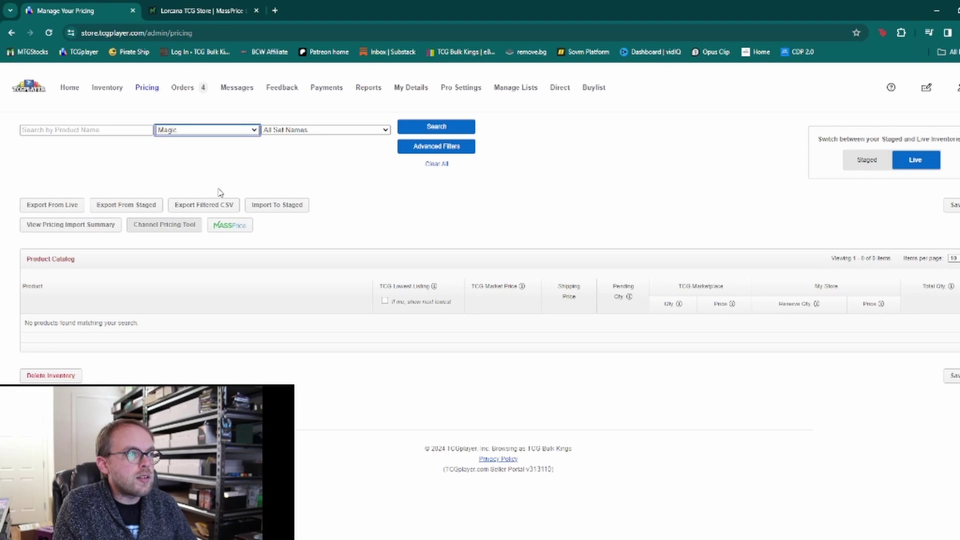
pyautogui.click(218, 147)
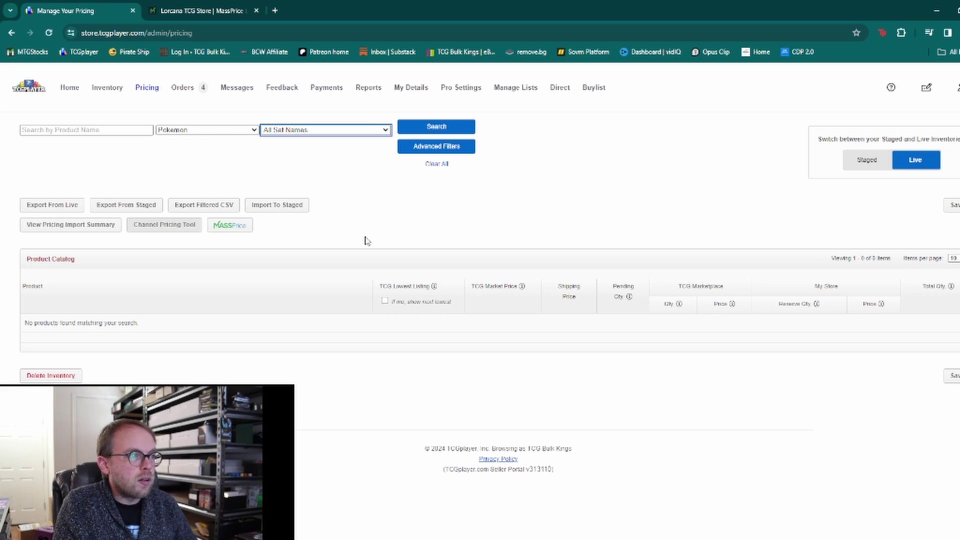
pyautogui.click(311, 234)
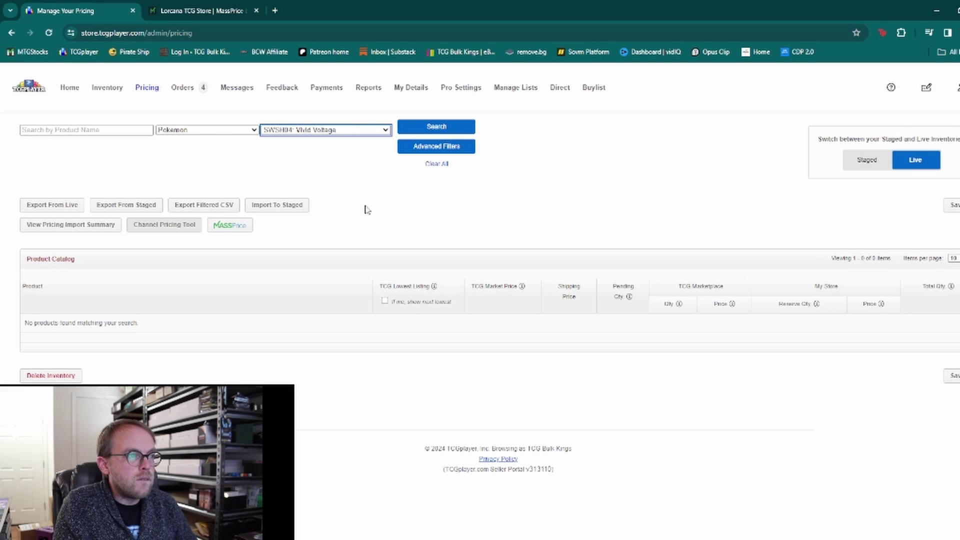
pyautogui.click(437, 128)
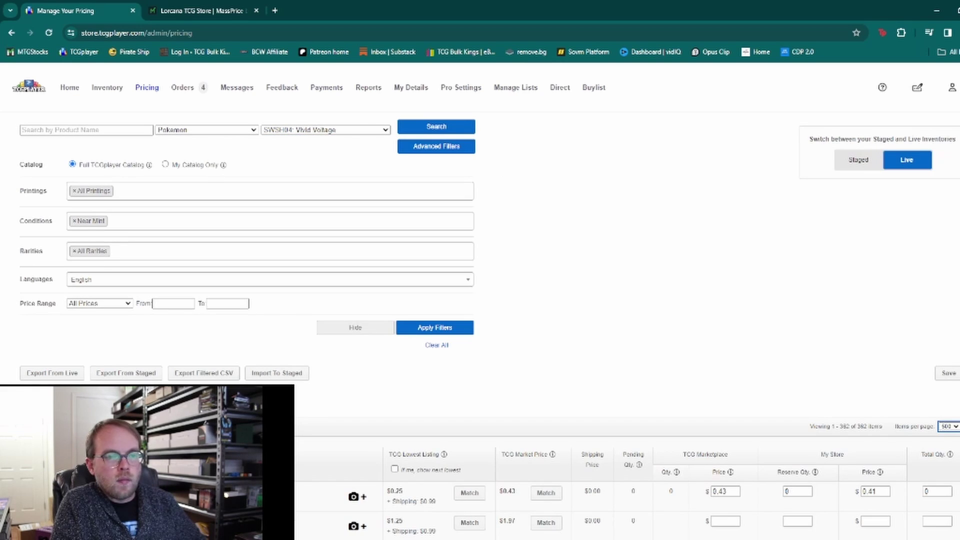
# - Examine the Vivid Voltage product catalog, comparing lowest listing and market prices with the TCG Marketplace and My Store price and quantity columns
pyautogui.scroll(-6, 958, 322)
pyautogui.scroll(7, 957, 321)
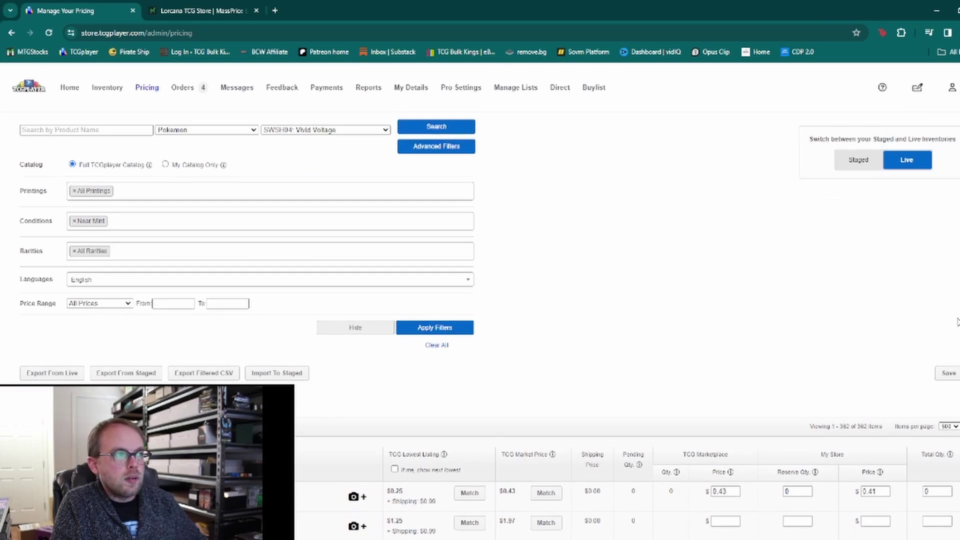
pyautogui.scroll(-2, 958, 322)
pyautogui.scroll(2, 397, 263)
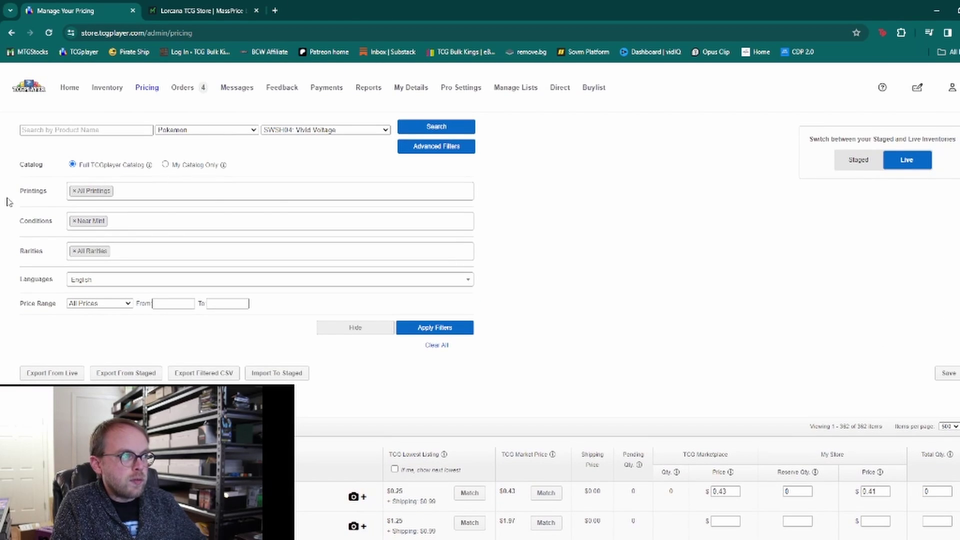
pyautogui.scroll(-2, 948, 317)
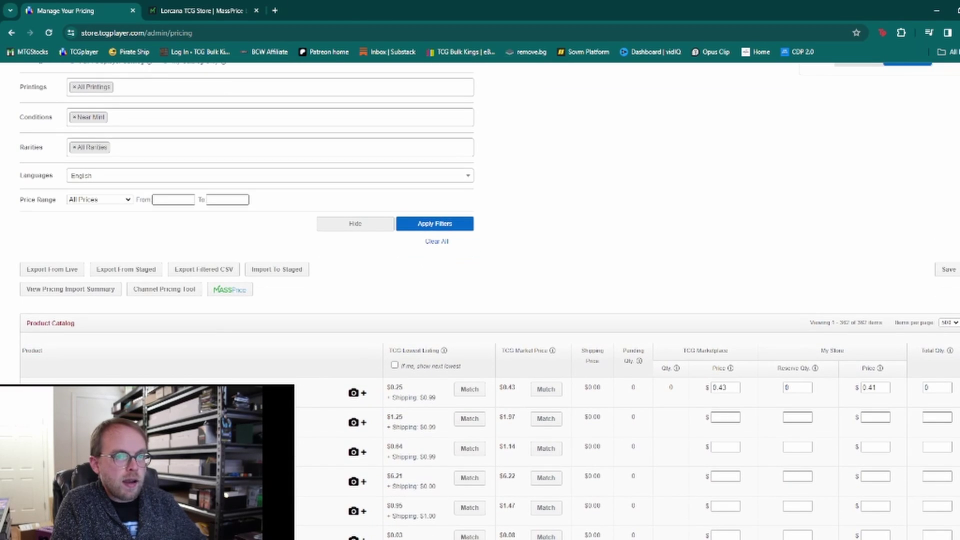
pyautogui.scroll(-3, 349, 286)
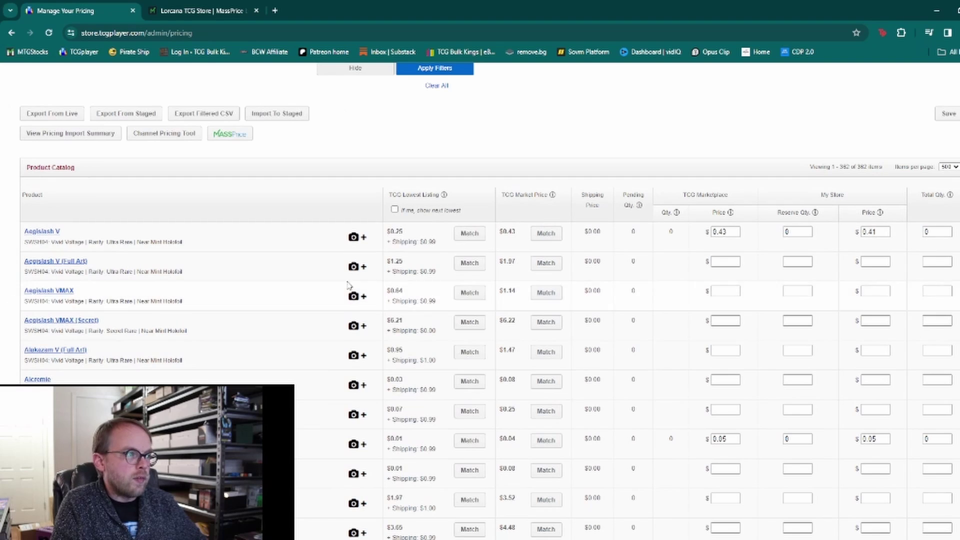
pyautogui.scroll(-2, 349, 285)
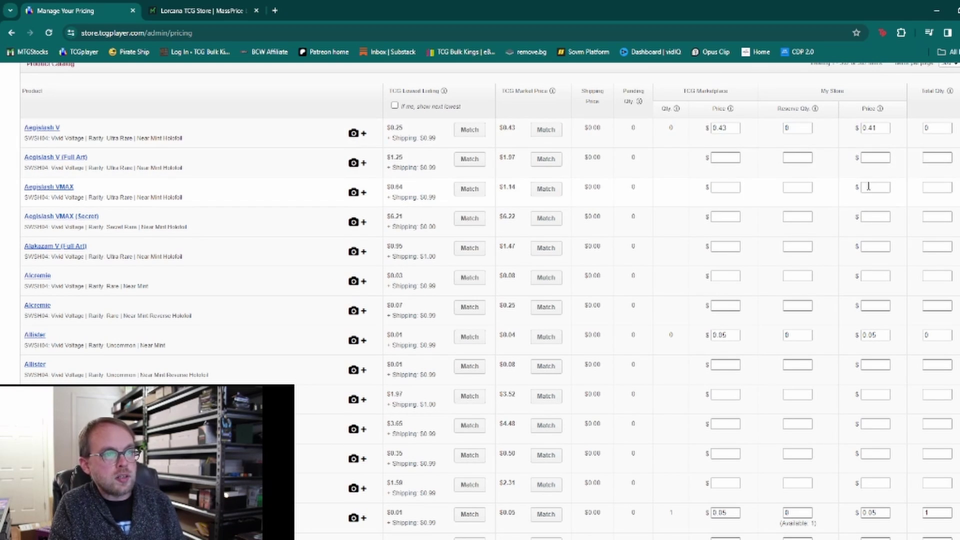
pyautogui.scroll(-2, 860, 190)
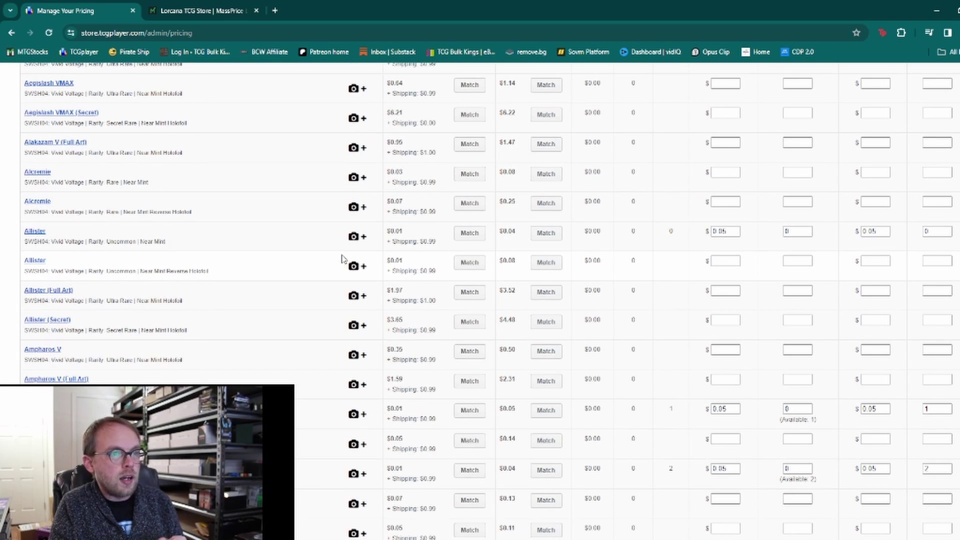
pyautogui.scroll(-3, 577, 323)
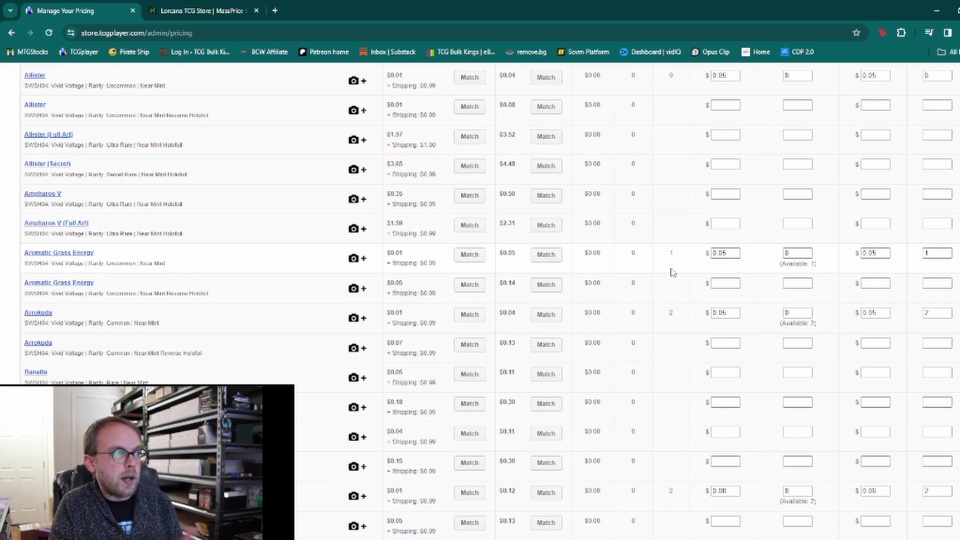
pyautogui.click(939, 106)
pyautogui.click(941, 137)
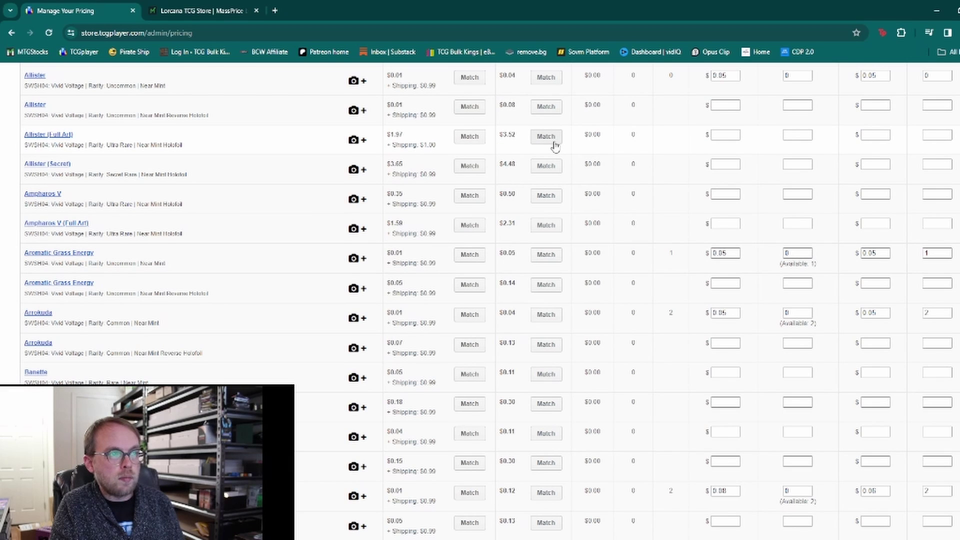
pyautogui.scroll(7, 580, 165)
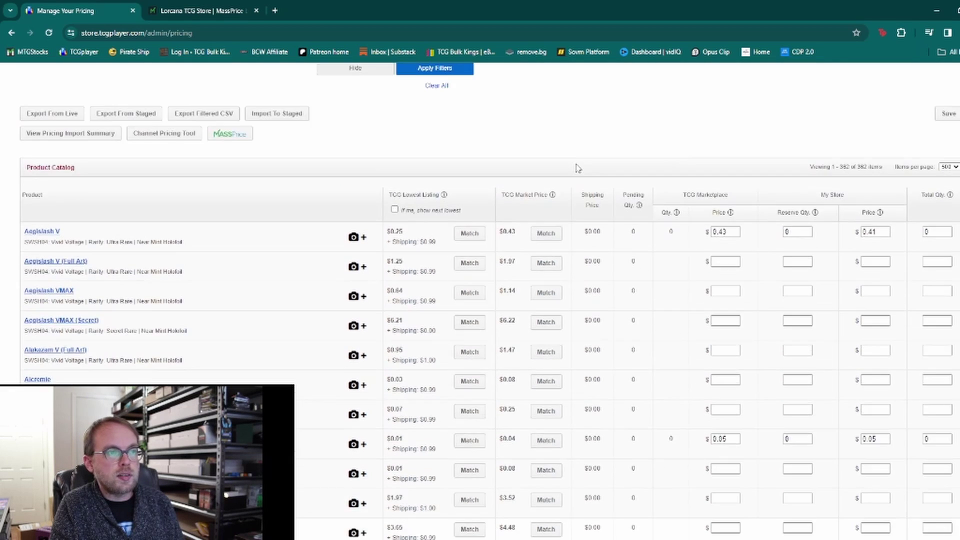
pyautogui.scroll(1, 550, 200)
pyautogui.scroll(-2, 530, 227)
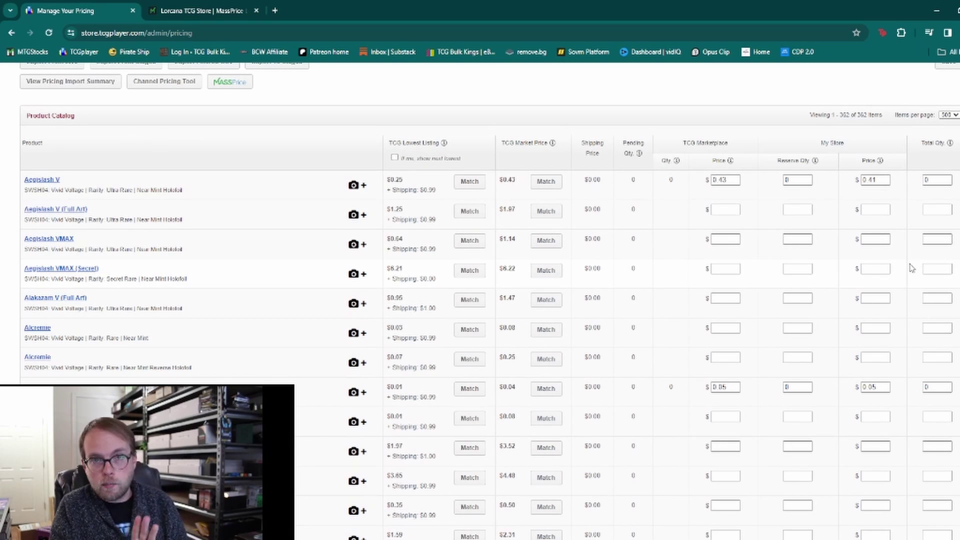
# - Review the total quantities and prices of stocked Vivid Voltage cards, from Aromatic Grass Energy onward through the list
pyautogui.scroll(-8, 882, 285)
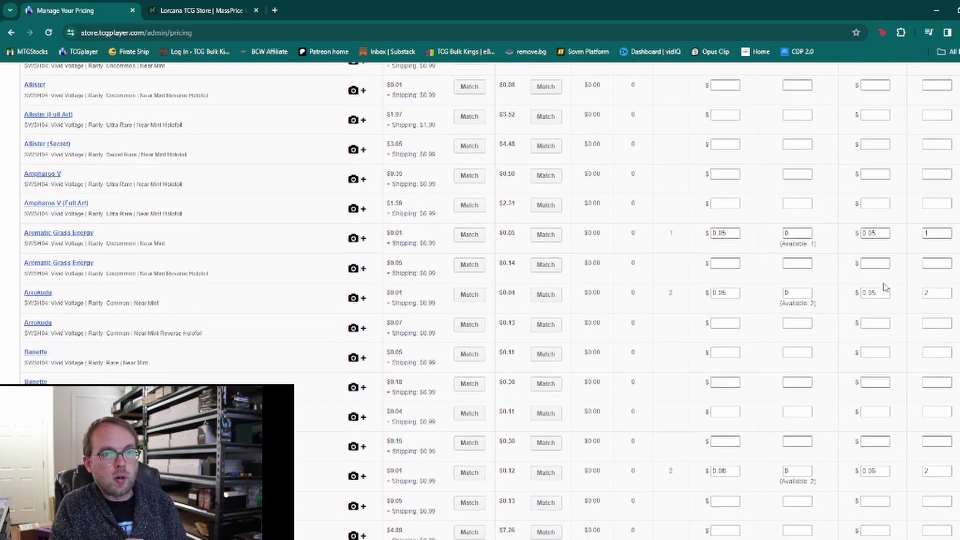
pyautogui.scroll(1, 893, 289)
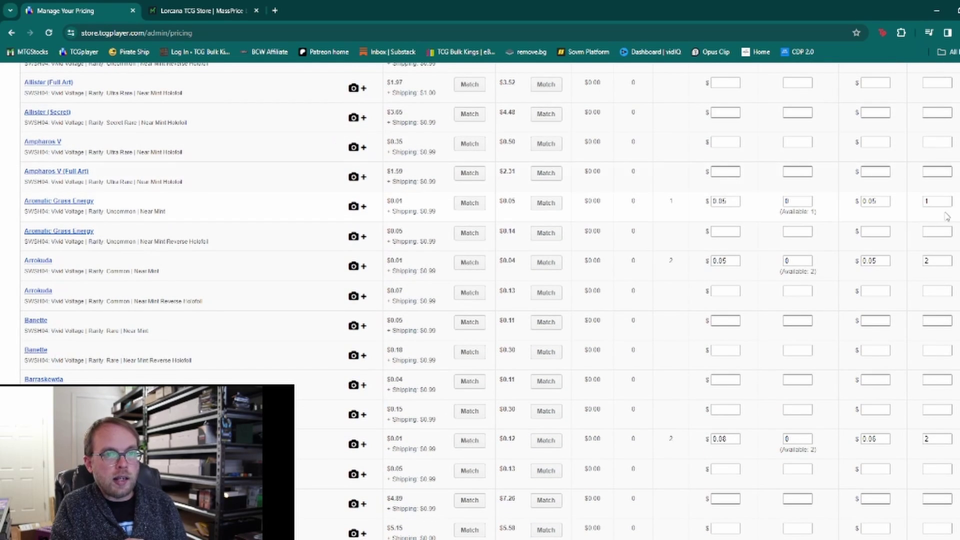
pyautogui.click(935, 202)
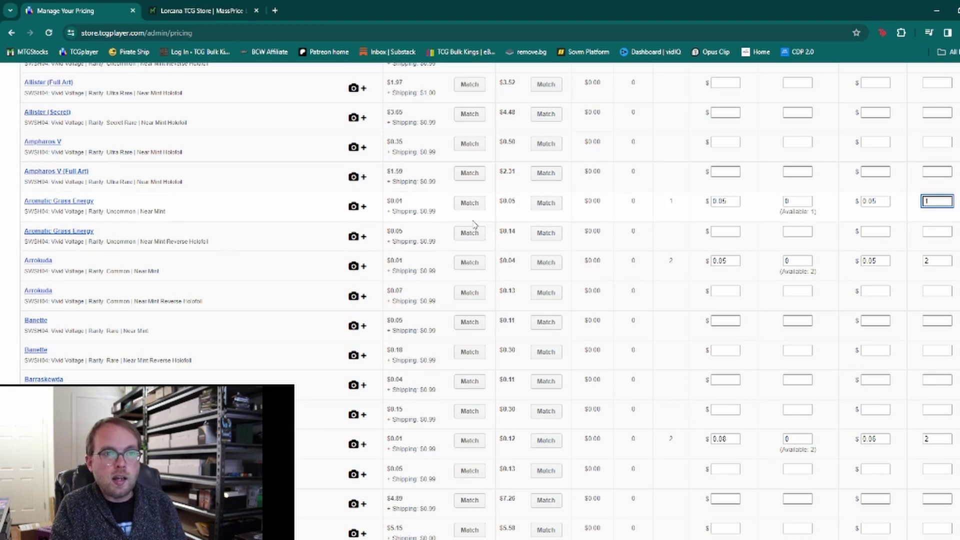
pyautogui.scroll(2, 950, 150)
pyautogui.scroll(-2, 951, 137)
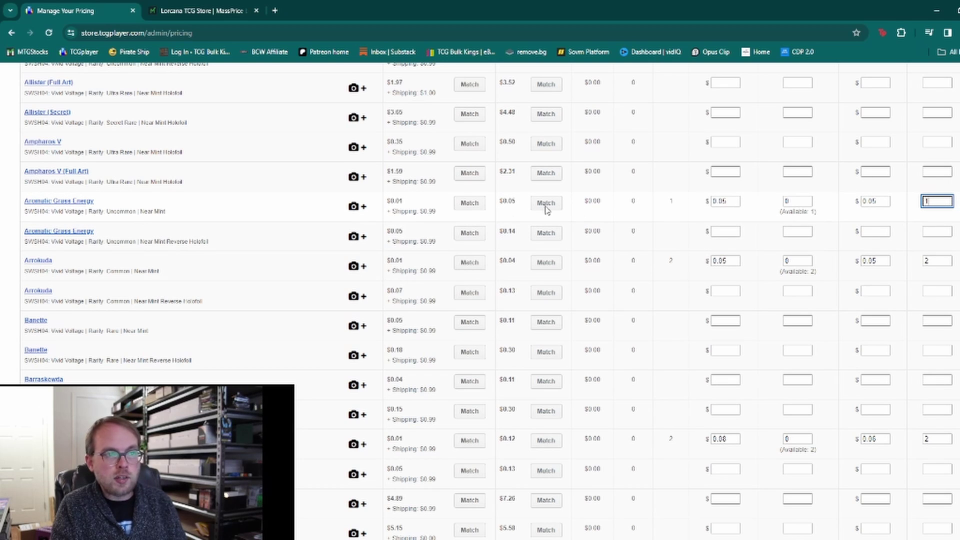
pyautogui.scroll(-1, 940, 230)
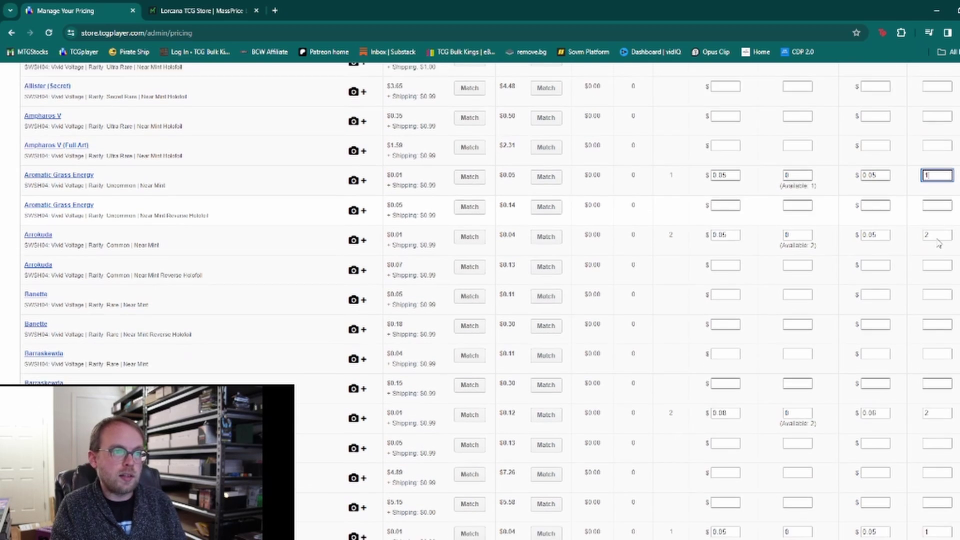
pyautogui.scroll(-3, 845, 243)
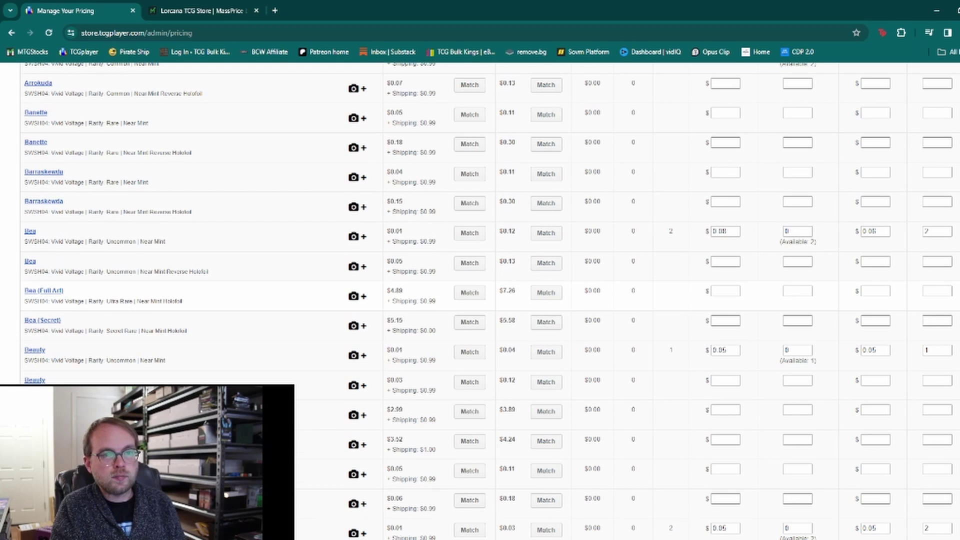
pyautogui.scroll(-6, 491, 300)
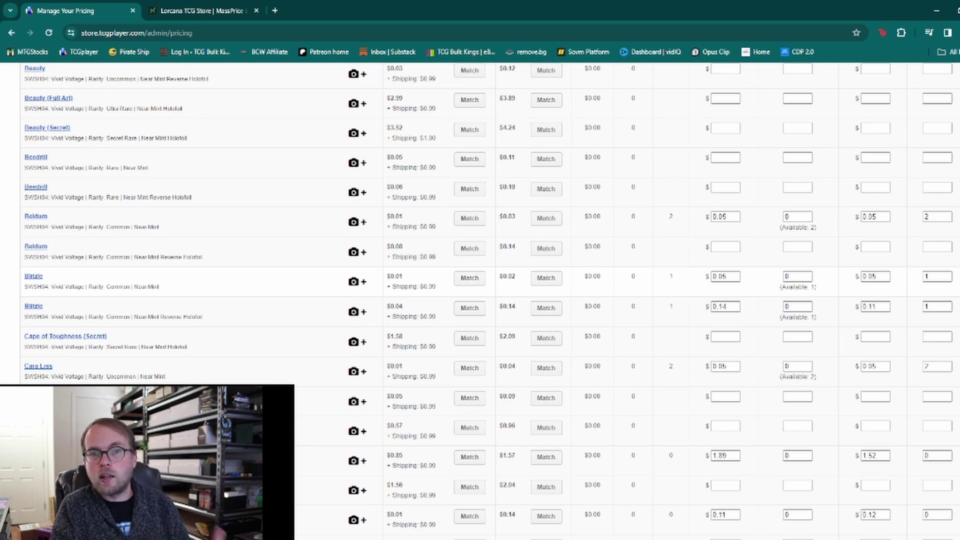
pyautogui.scroll(-3, 490, 300)
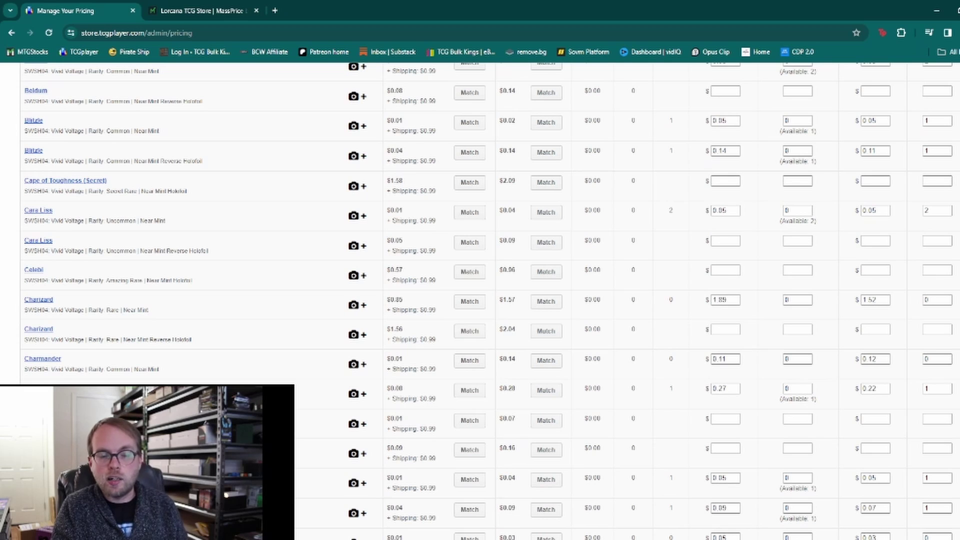
pyautogui.scroll(-7, 490, 300)
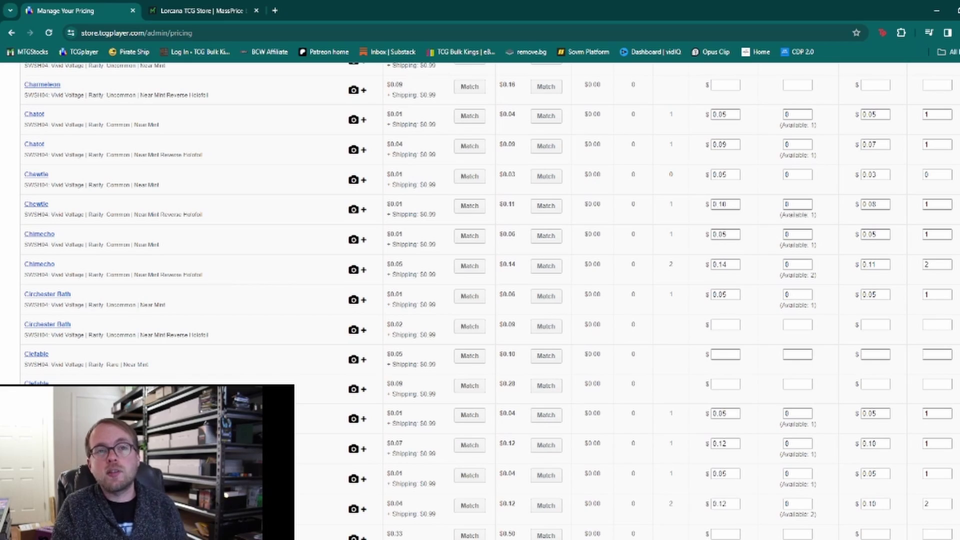
pyautogui.hotkey('shift', 'Tab')
pyautogui.hotkey('shift', 'Tab')
pyautogui.hotkey('shift', 'Tab')
pyautogui.hotkey('shift', 'Tab')
pyautogui.hotkey('shift', 'Tab')
pyautogui.hotkey('shift', 'Tab')
pyautogui.hotkey('shift', 'Tab')
pyautogui.hotkey('shift', 'Tab')
pyautogui.hotkey('shift', 'Tab')
pyautogui.hotkey('shift', 'Tab')
pyautogui.hotkey('shift', 'Tab')
pyautogui.hotkey('shift', 'Tab')
pyautogui.hotkey('shift', 'Tab')
pyautogui.hotkey('shift', 'Tab')
pyautogui.hotkey('shift', 'Tab')
pyautogui.hotkey('shift', 'Tab')
pyautogui.hotkey('shift', 'Tab')
pyautogui.hotkey('shift', 'Tab')
pyautogui.hotkey('shift', 'Tab')
pyautogui.hotkey('shift', 'Tab')
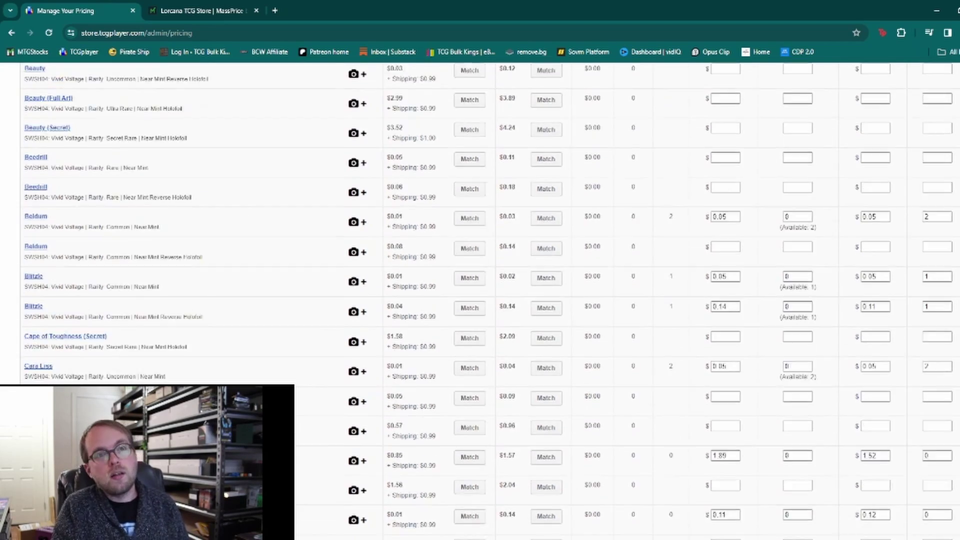
pyautogui.hotkey('shift', 'Tab')
pyautogui.hotkey('shift', 'Tab')
pyautogui.hotkey('shift', 'Tab')
pyautogui.hotkey('shift', 'Tab')
pyautogui.hotkey('shift', 'Tab')
pyautogui.hotkey('shift', 'Tab')
pyautogui.hotkey('shift', 'Tab')
pyautogui.hotkey('shift', 'Tab')
pyautogui.hotkey('shift', 'Tab')
pyautogui.hotkey('shift', 'Tab')
pyautogui.hotkey('shift', 'Tab')
pyautogui.hotkey('shift', 'Tab')
pyautogui.hotkey('shift', 'Tab')
pyautogui.hotkey('shift', 'Tab')
pyautogui.hotkey('shift', 'Tab')
pyautogui.hotkey('shift', 'Tab')
pyautogui.hotkey('shift', 'Tab')
pyautogui.hotkey('shift', 'Tab')
pyautogui.hotkey('shift', 'Tab')
pyautogui.hotkey('shift', 'Tab')
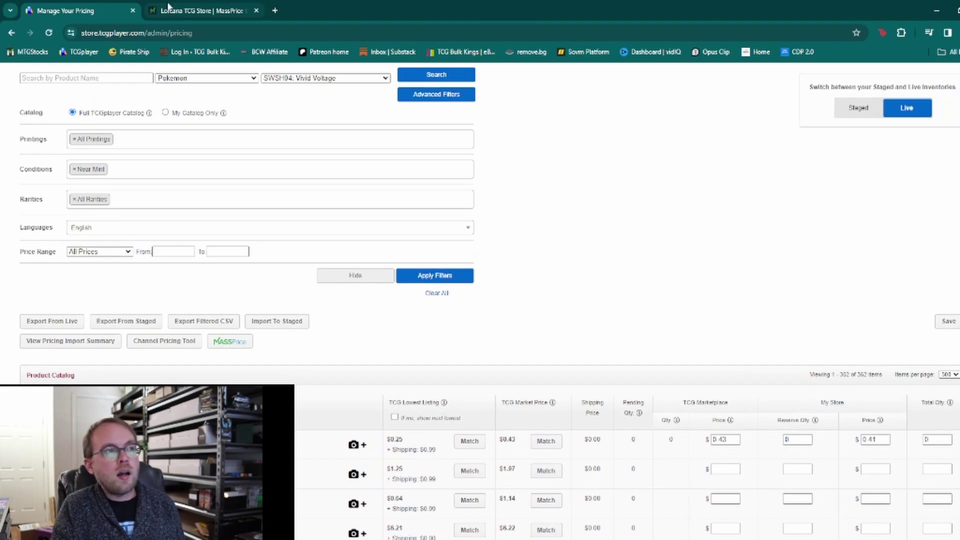
# - Switch back to MassPrice, glance over the Lorcana TCG Store updates, and return to the dashboard to review the rules
pyautogui.hotkey('ctrl', 'Tab')
pyautogui.scroll(-2, 685, 428)
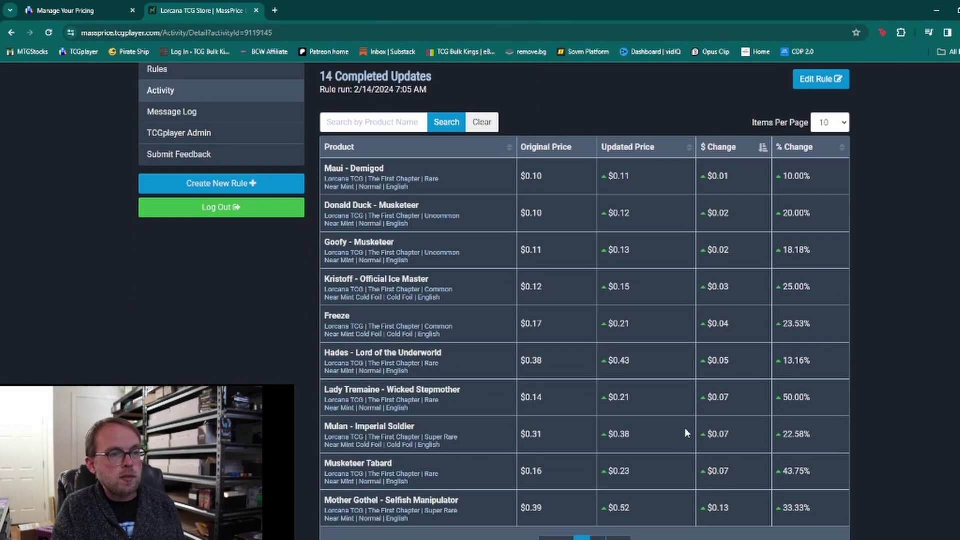
pyautogui.scroll(2, 685, 428)
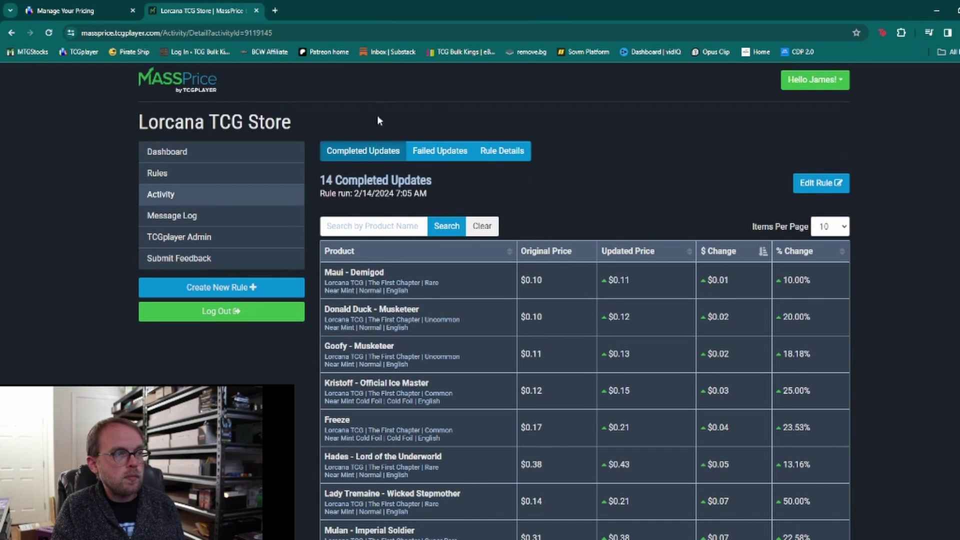
pyautogui.click(184, 87)
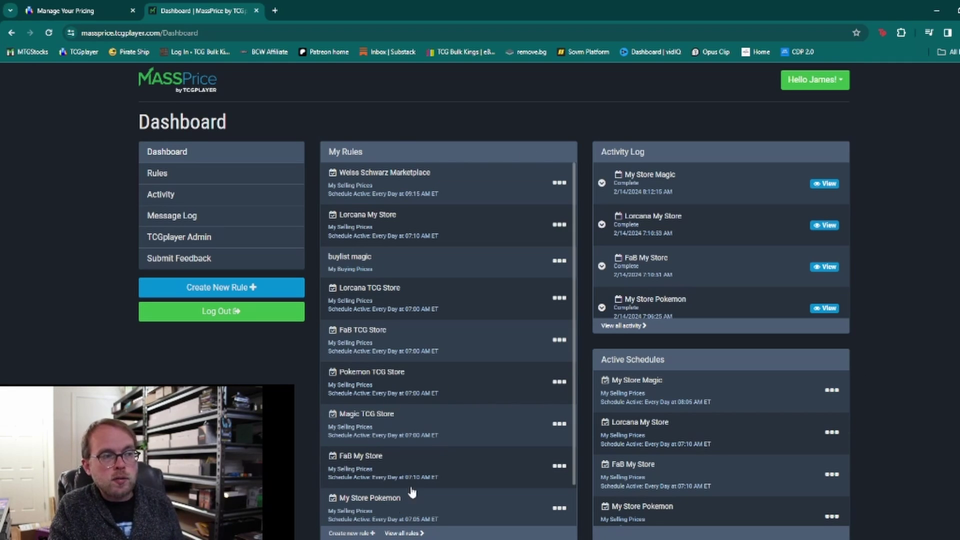
pyautogui.scroll(-1, 407, 484)
pyautogui.scroll(1, 406, 465)
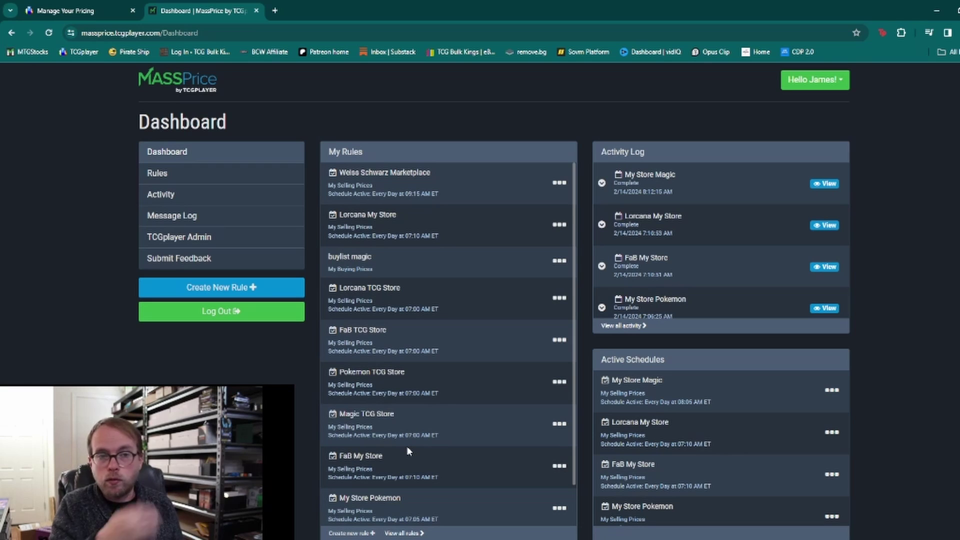